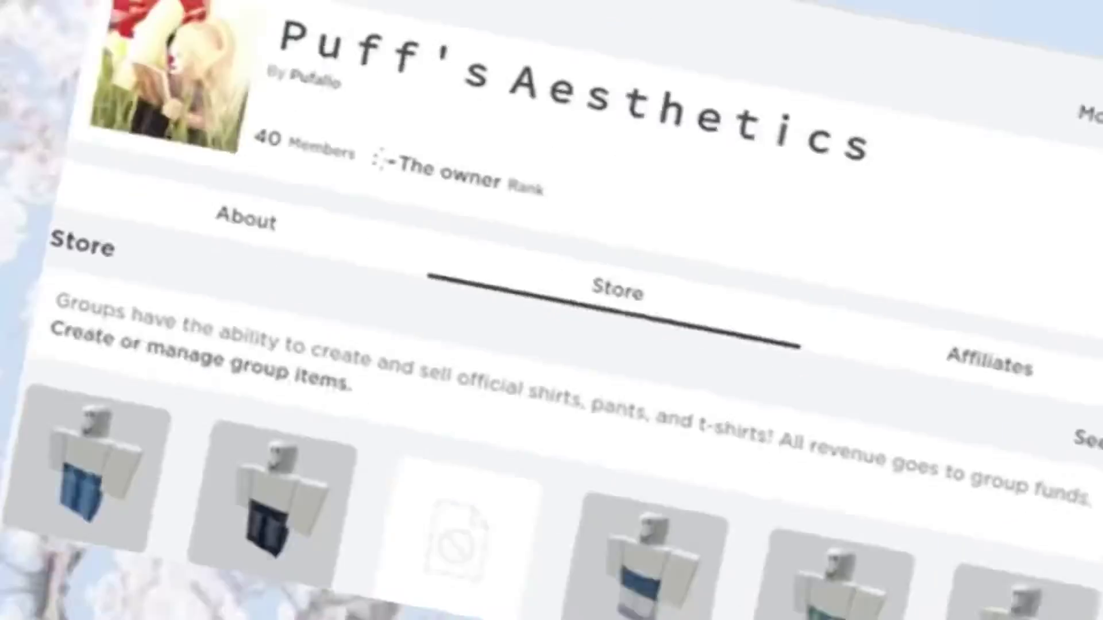
pyautogui.scroll(-5, 552, 310)
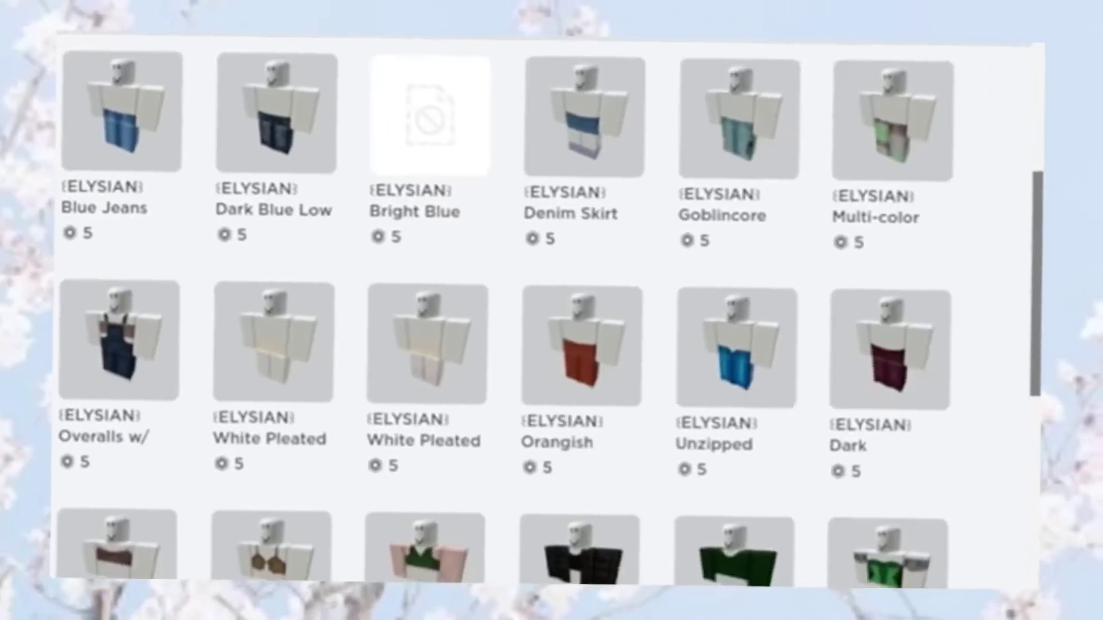
pyautogui.scroll(-5, 551, 311)
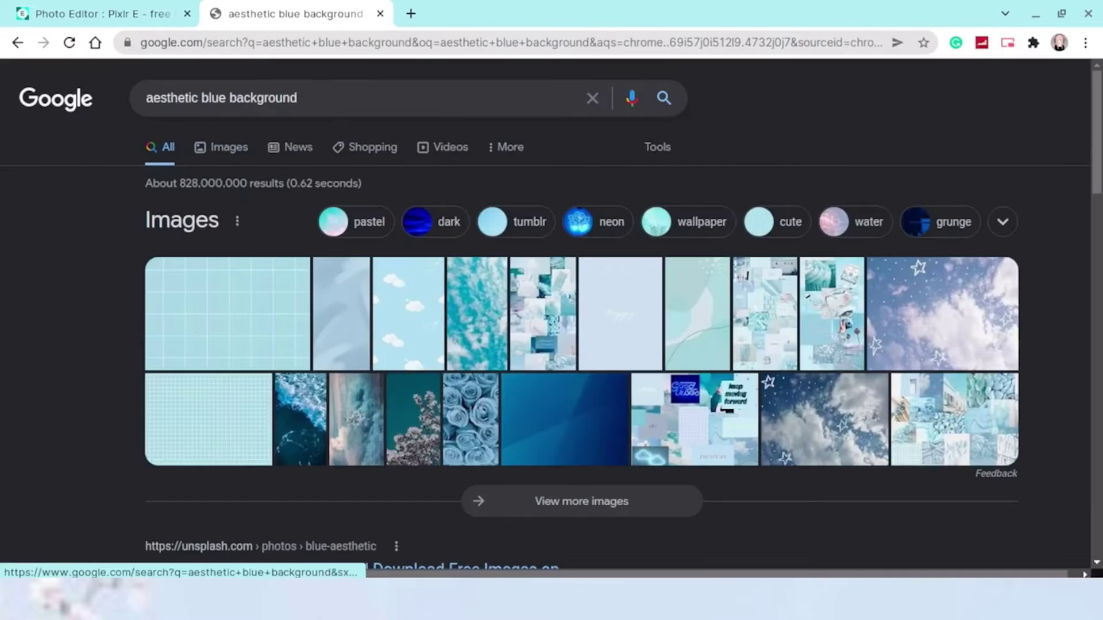
# - Search Google Images for "aesthetic blue background pc"
pyautogui.click(226, 145)
pyautogui.scroll(-3, 552, 345)
pyautogui.click(344, 82)
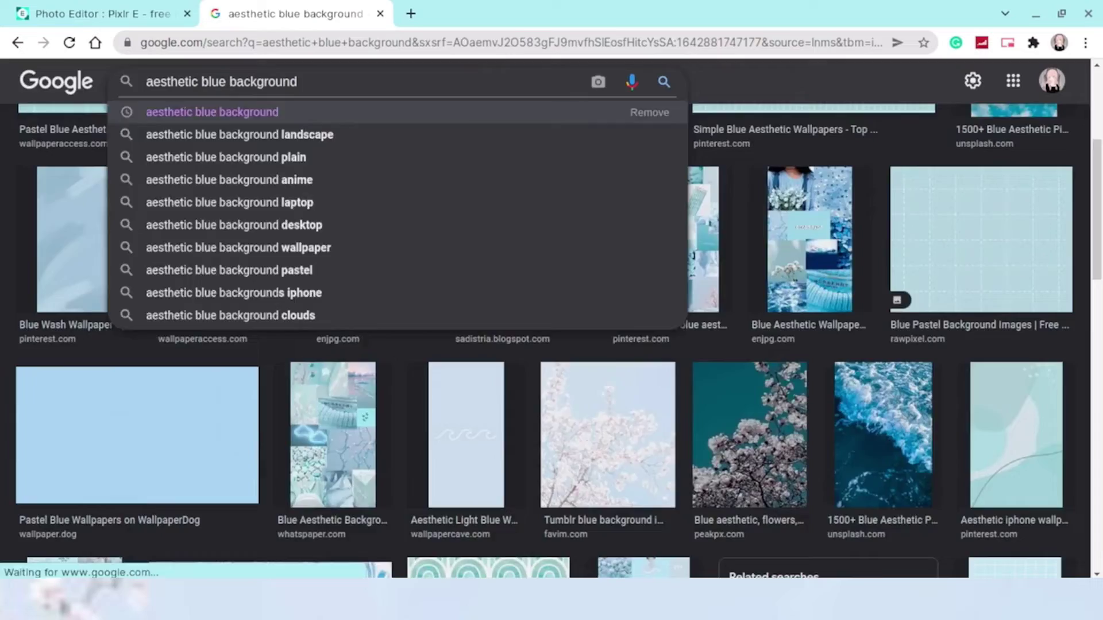
pyautogui.click(345, 81)
pyautogui.write('pc')
pyautogui.press('Return')
# - Browse the image results and related images for a blue pixel-art sky with clouds to use as the background
pyautogui.scroll(-10, 551, 345)
pyautogui.click(138, 437)
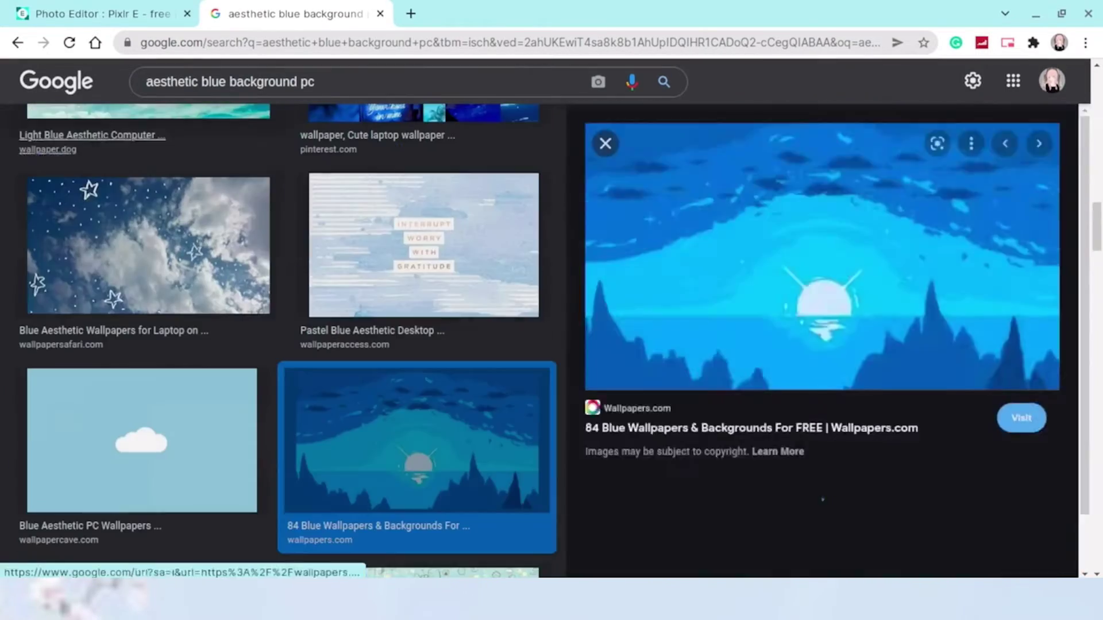
pyautogui.scroll(-3, 821, 344)
pyautogui.click(662, 443)
pyautogui.scroll(-5, 821, 345)
pyautogui.click(661, 247)
pyautogui.scroll(-4, 821, 345)
pyautogui.click(821, 259)
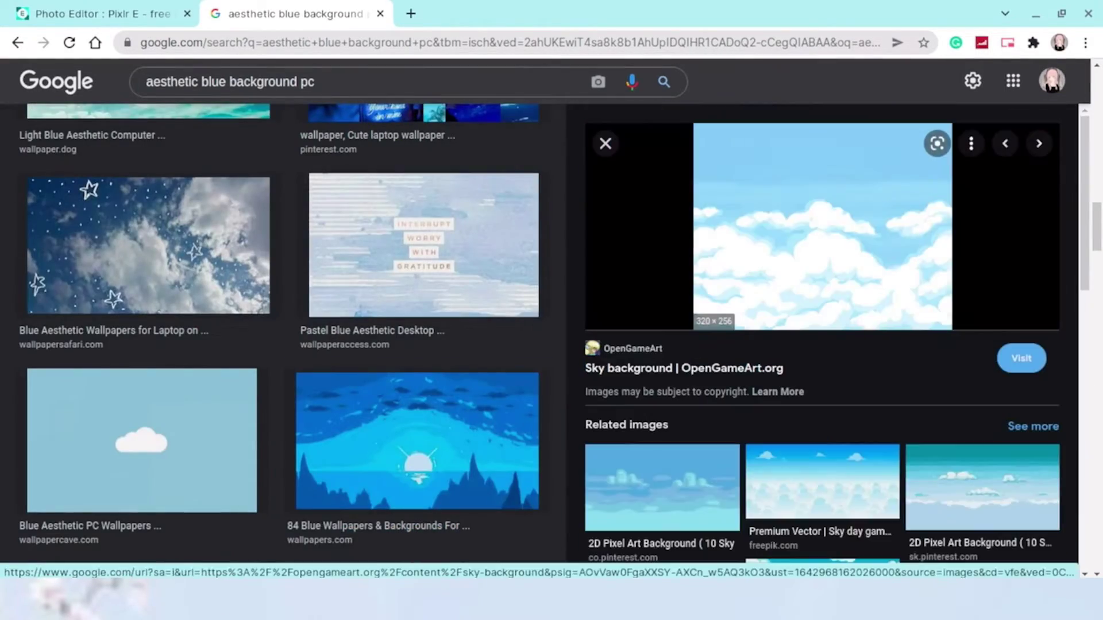
pyautogui.click(822, 481)
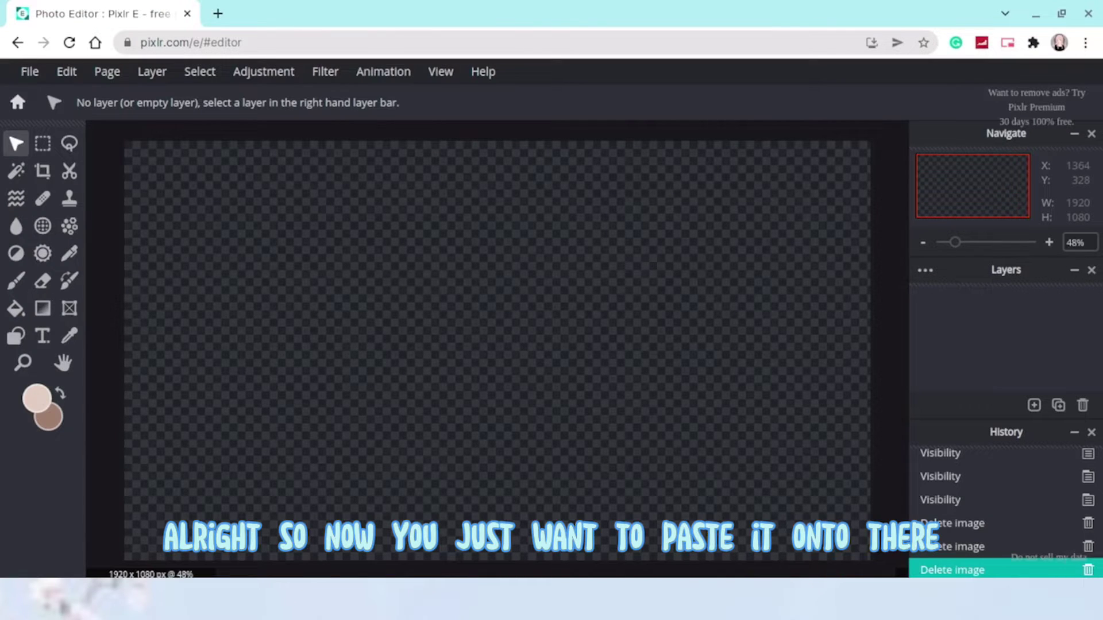
# - In Pixlr E, paste the copied night-sky image onto the empty canvas and unlock its Background layer
pyautogui.hotkey('ctrl', 'v')
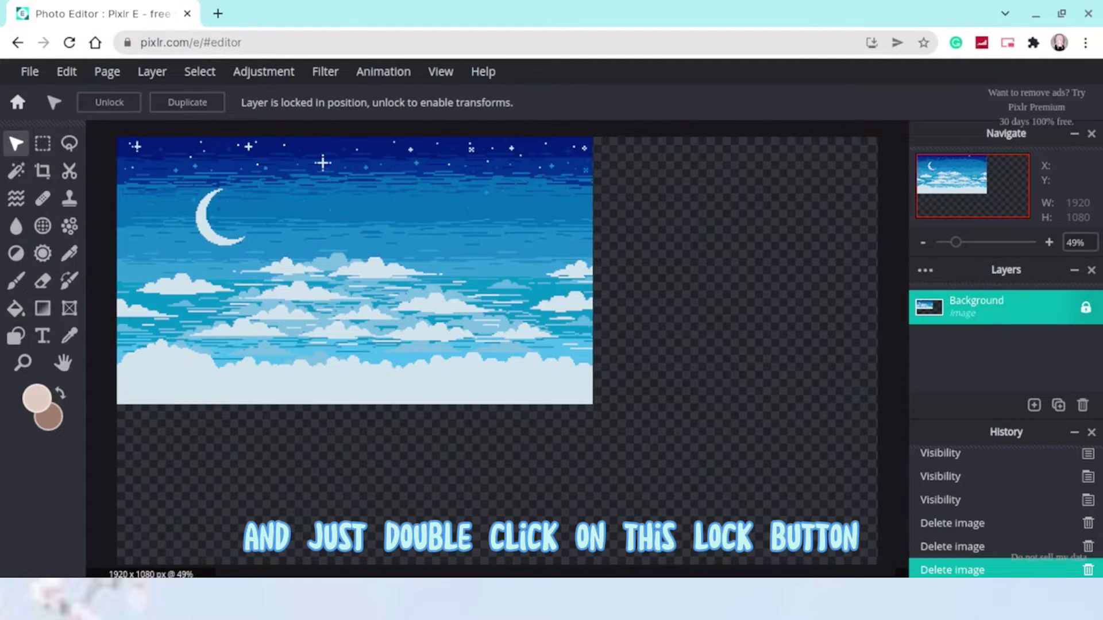
pyautogui.doubleClick(1086, 308)
pyautogui.click(779, 468)
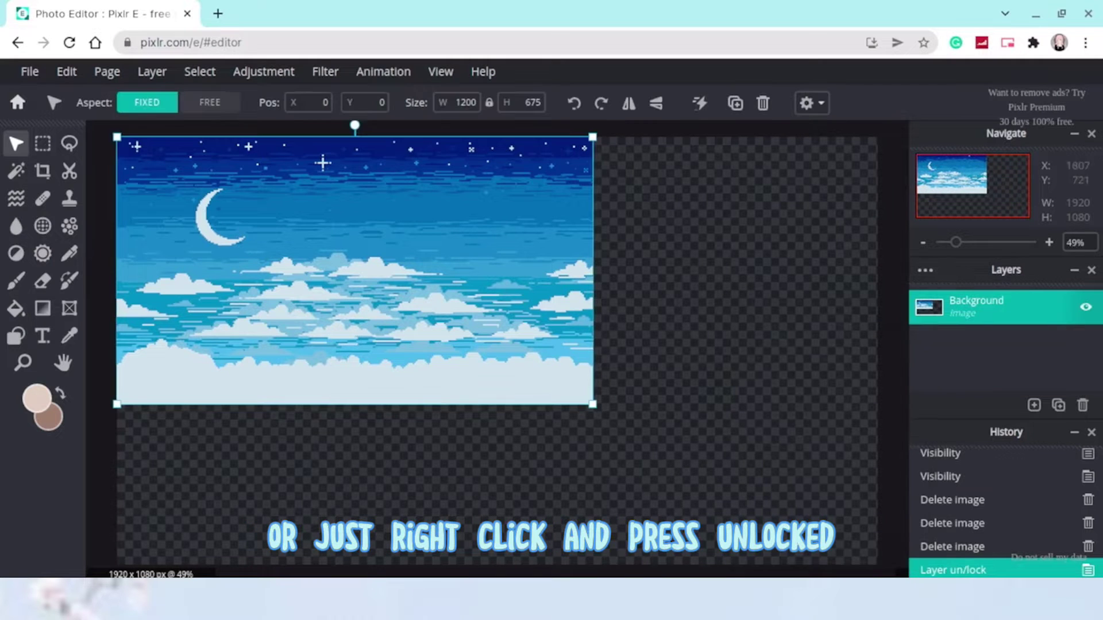
# - Free transform the sky image to about 1922 x 1081 px so it fills the whole canvas, and apply it
pyautogui.scroll(-1, 497, 350)
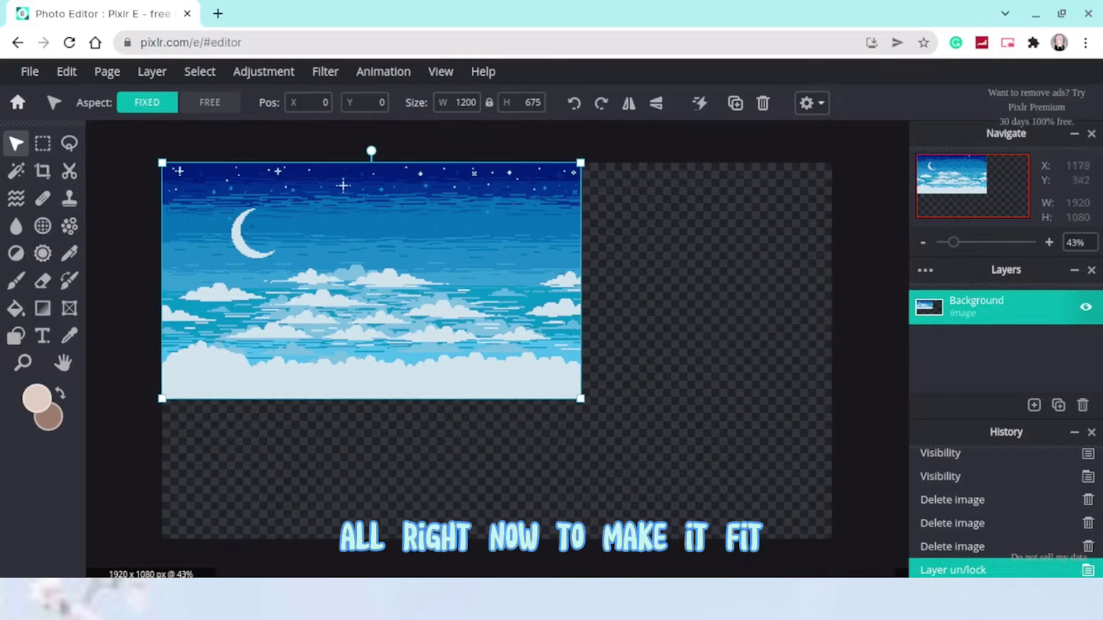
pyautogui.click(67, 71)
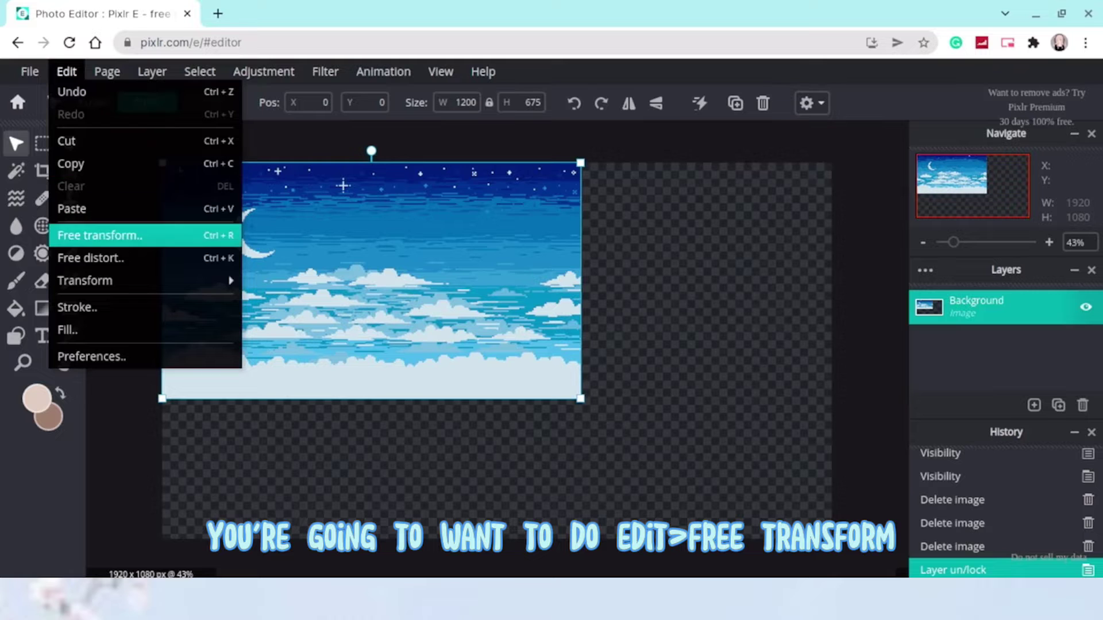
pyautogui.click(92, 235)
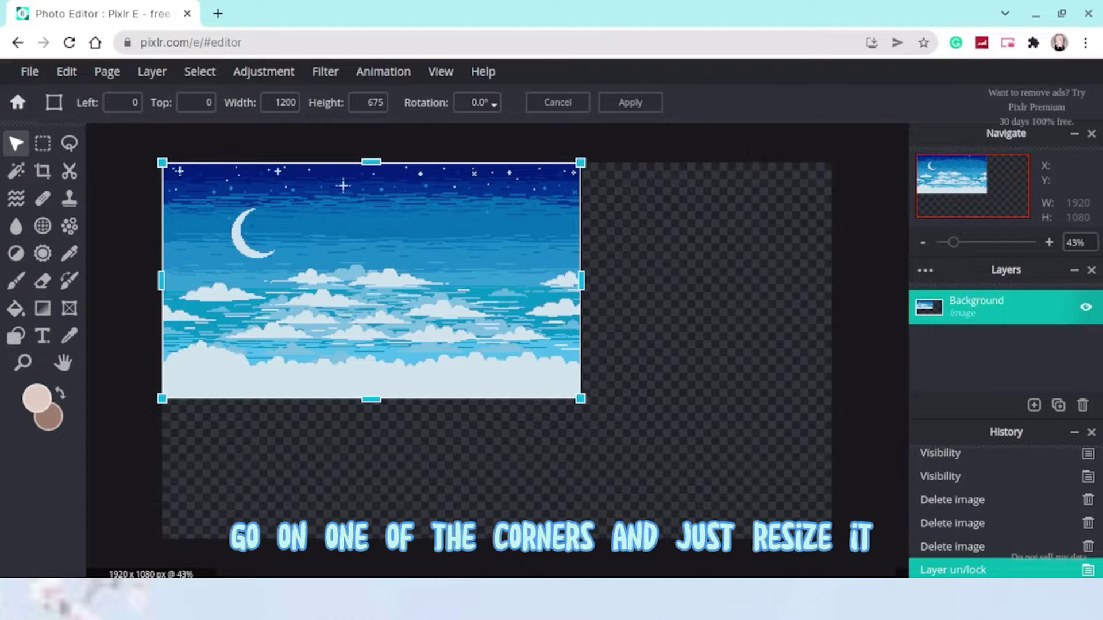
pyautogui.moveTo(581, 398); pyautogui.dragTo(833, 540)
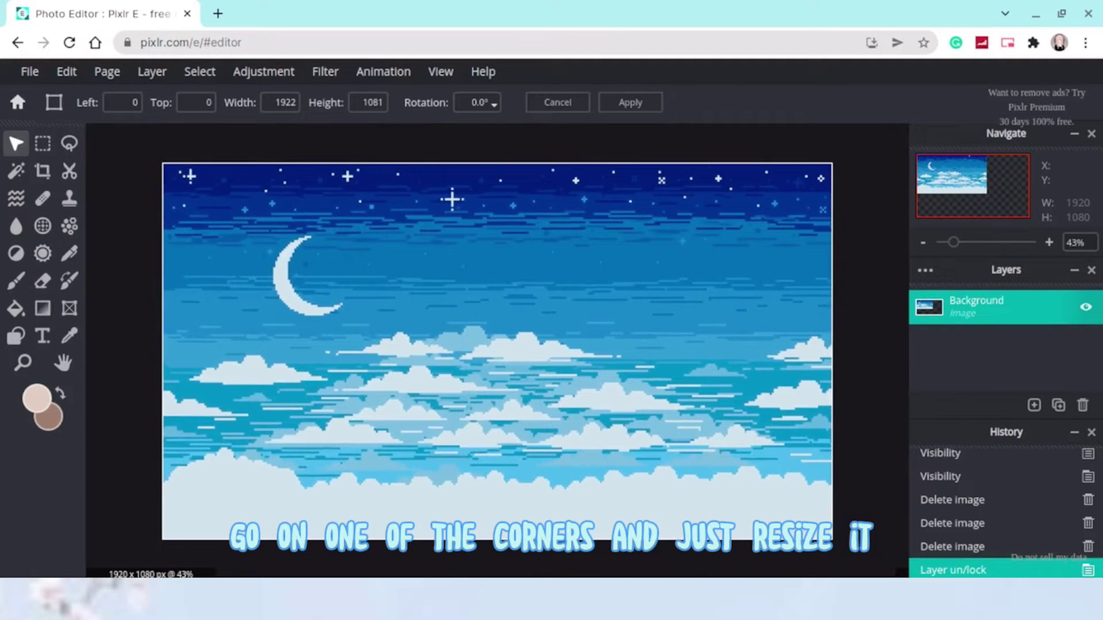
pyautogui.click(629, 102)
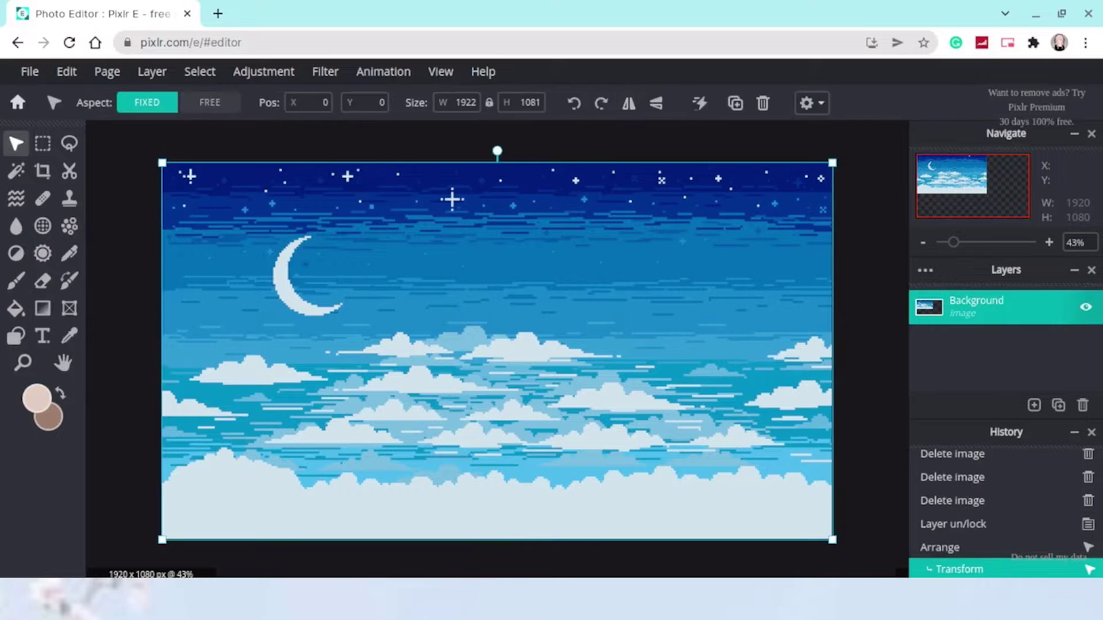
pyautogui.click(865, 310)
pyautogui.scroll(-1, 804, 320)
pyautogui.scroll(-1, 496, 351)
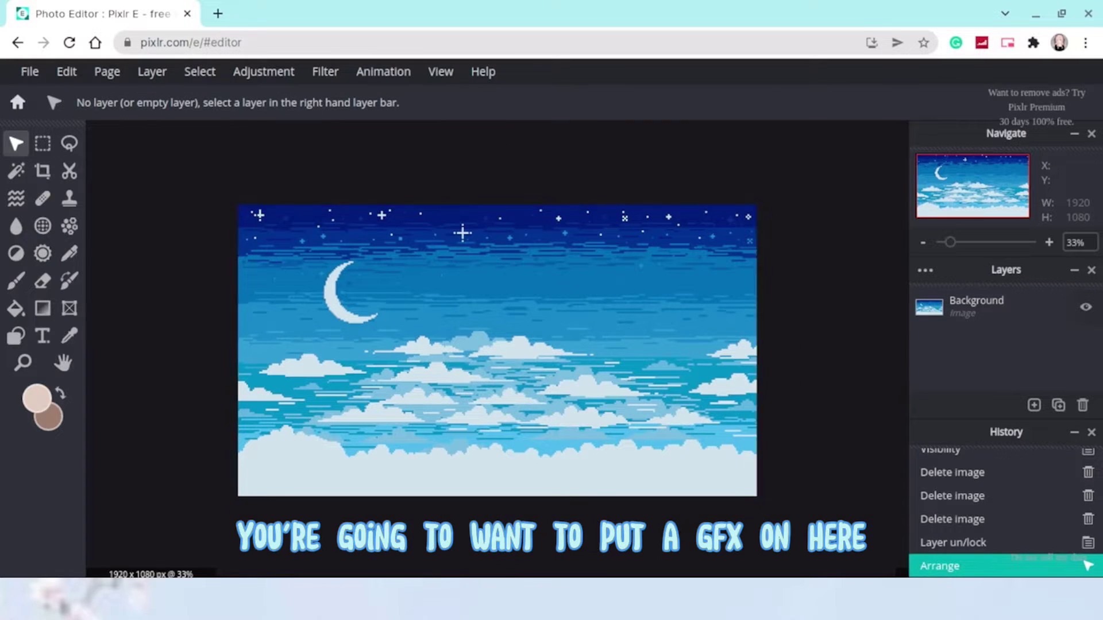
# - Add the character render untitled.png from the thumbnail stuff folder to the canvas as a new layer
pyautogui.scroll(3, 433, 340)
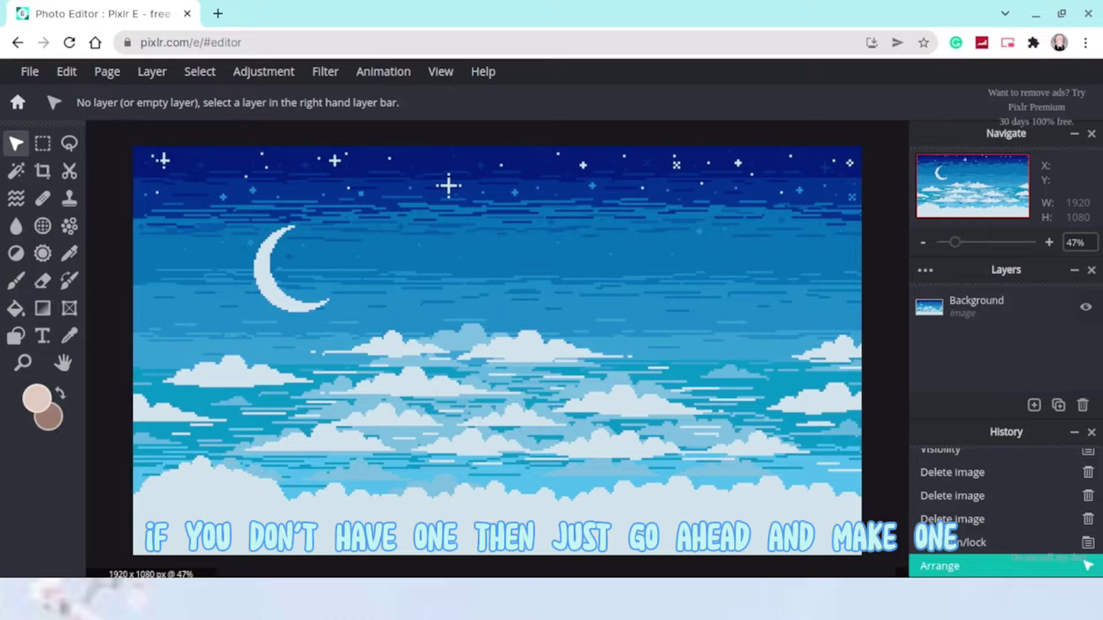
pyautogui.hotkey('alt', 'Tab')
pyautogui.click(638, 210)
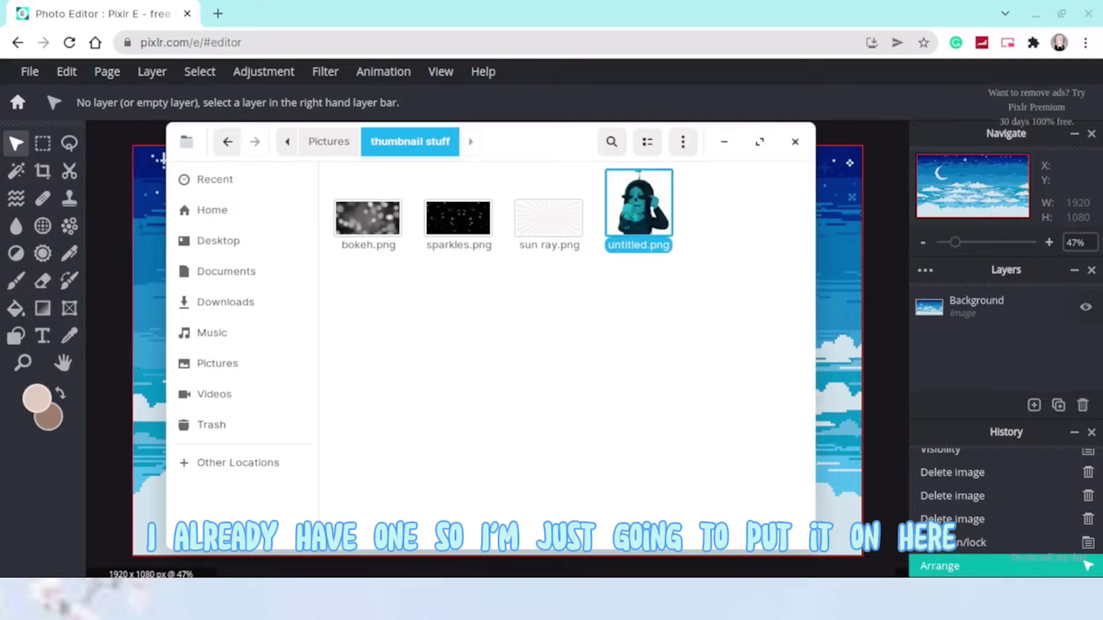
pyautogui.moveTo(637, 201); pyautogui.dragTo(858, 313)
pyautogui.click(626, 333)
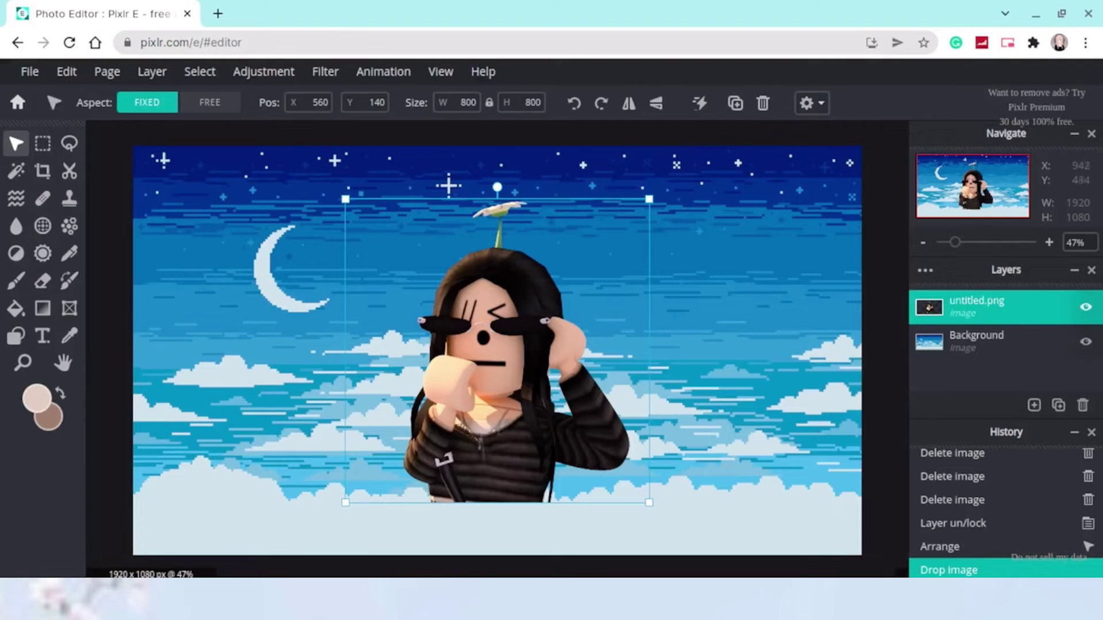
# - Free transform the character to about 980 x 980 px and place it at about X 58, Y 100 on the canvas's left side
pyautogui.click(66, 71)
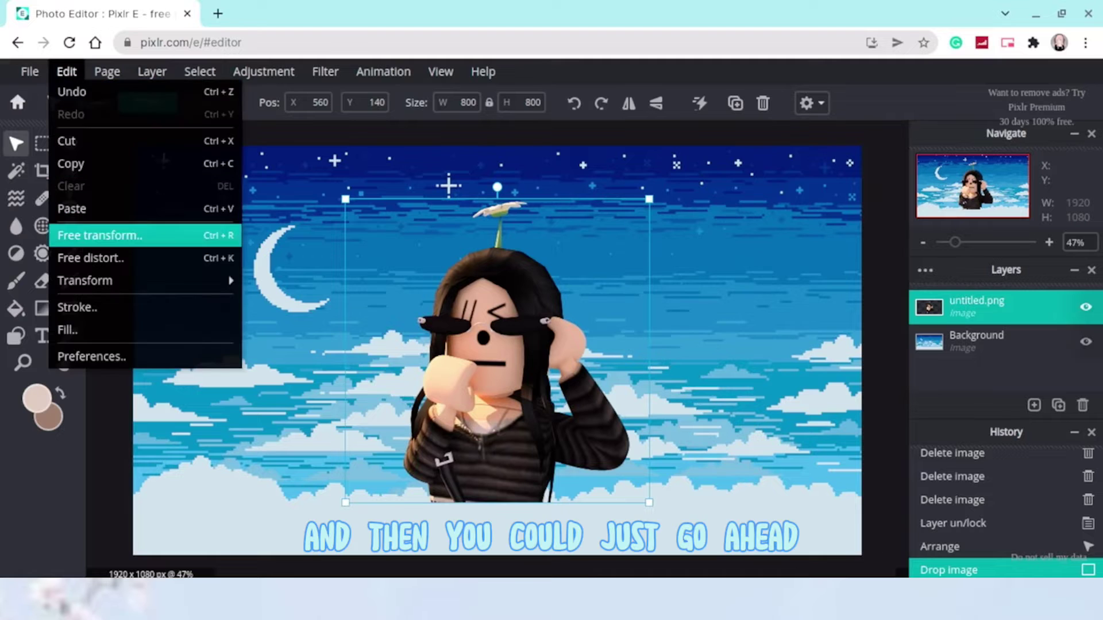
pyautogui.click(98, 234)
pyautogui.moveTo(649, 199); pyautogui.dragTo(671, 177)
pyautogui.moveTo(509, 340); pyautogui.dragTo(319, 392)
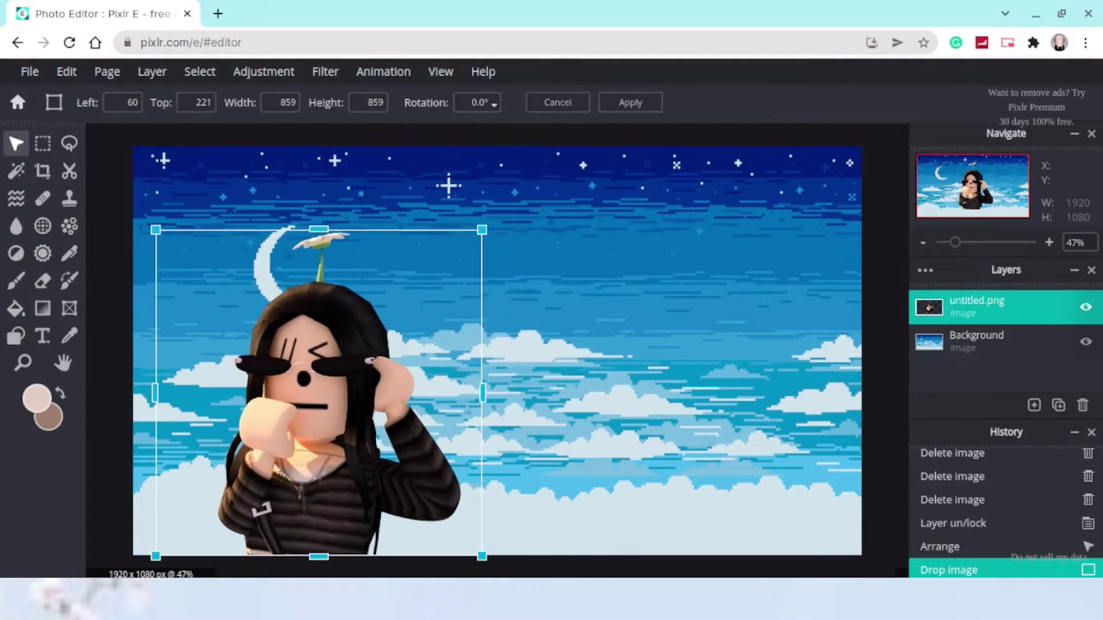
pyautogui.moveTo(482, 229); pyautogui.dragTo(526, 184)
pyautogui.click(630, 103)
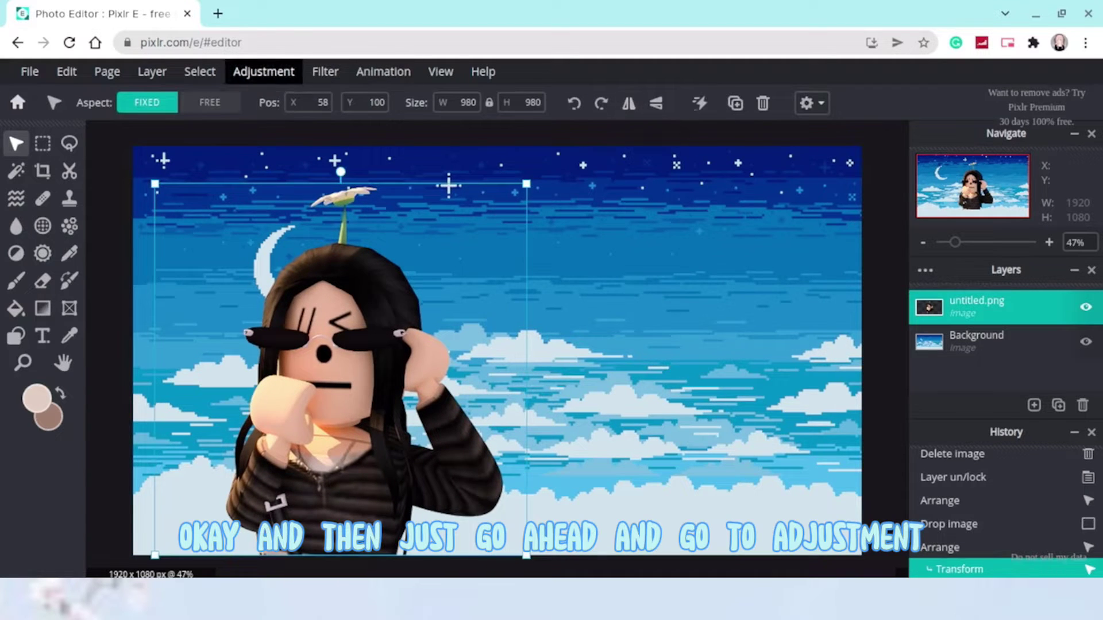
# - Adjust the character's lighting and colours with Brightness & contrast, Temperature & tint, Hue & saturation, Vibrance, Highlights & shadows, Exposure and Curves
pyautogui.click(264, 72)
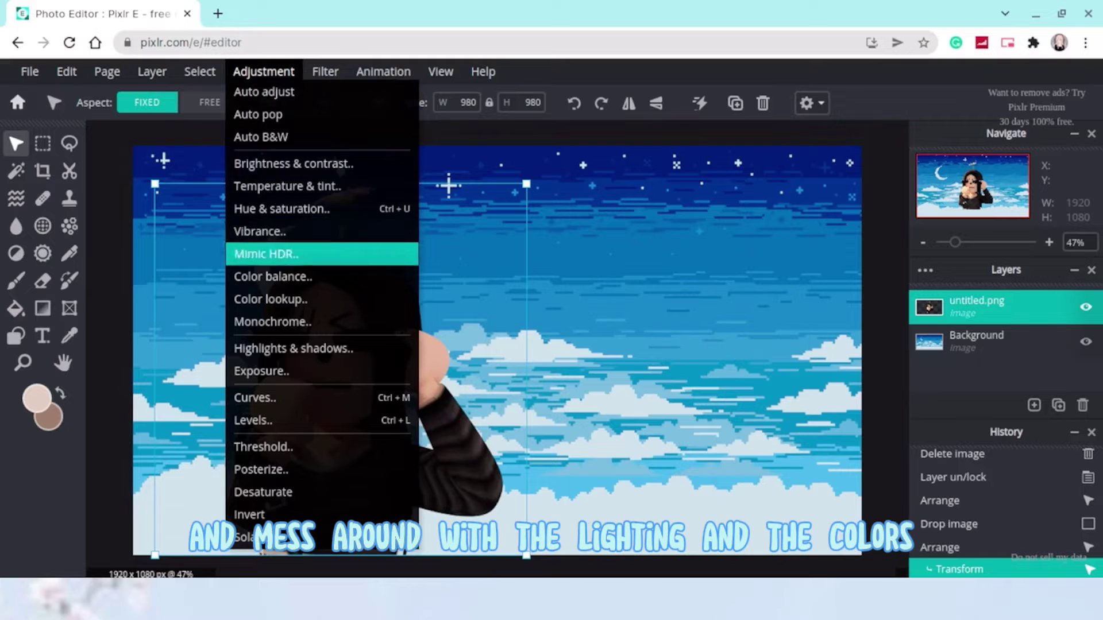
pyautogui.click(321, 208)
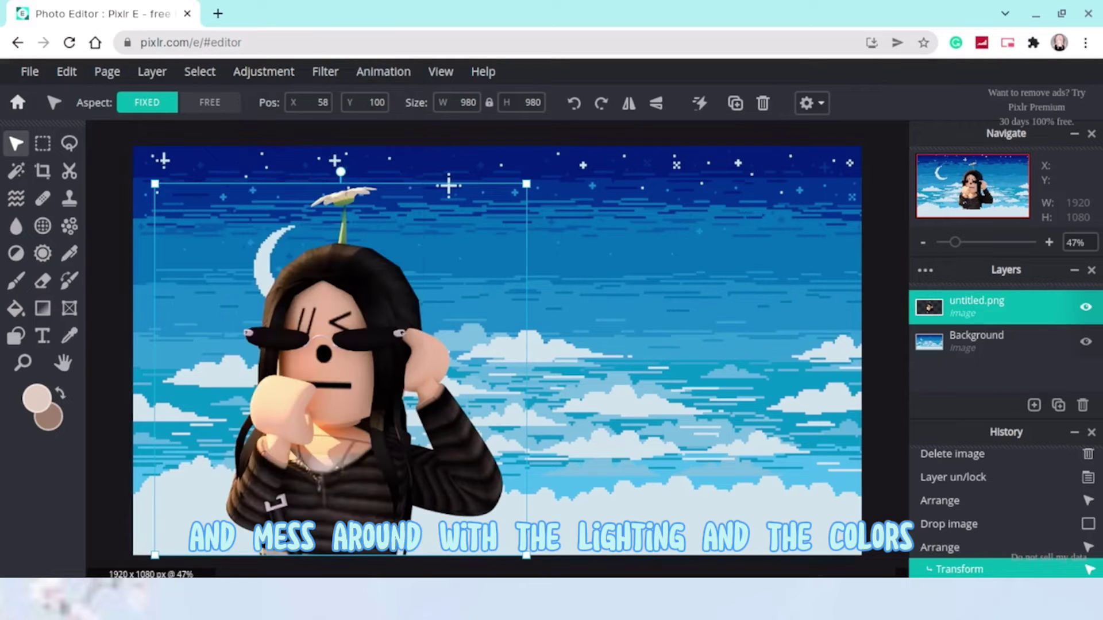
pyautogui.click(264, 71)
pyautogui.click(281, 163)
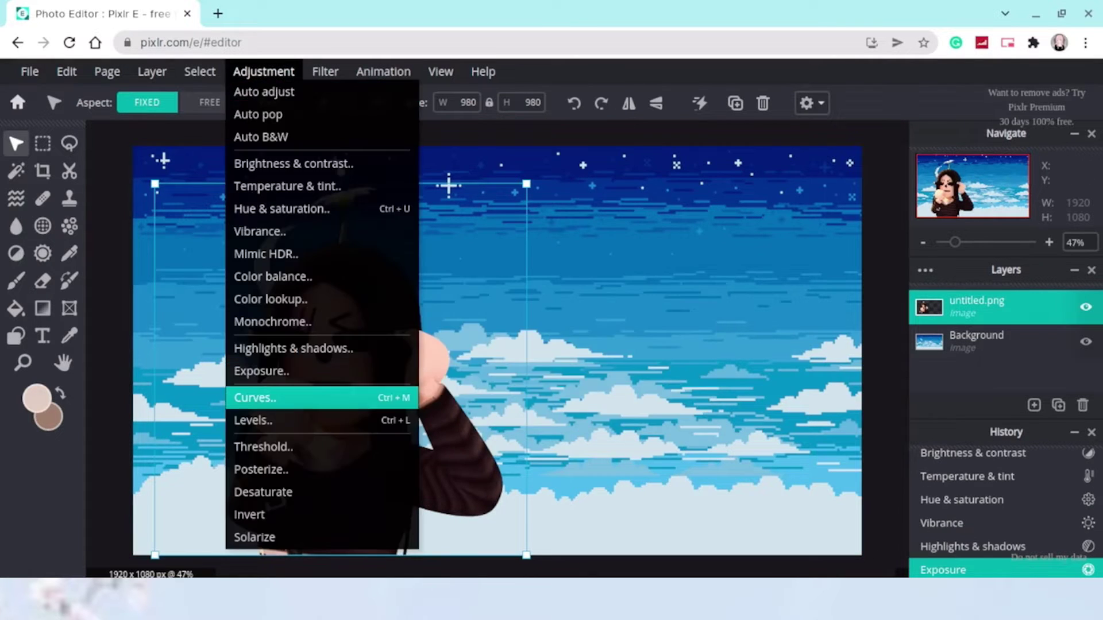
pyautogui.click(246, 396)
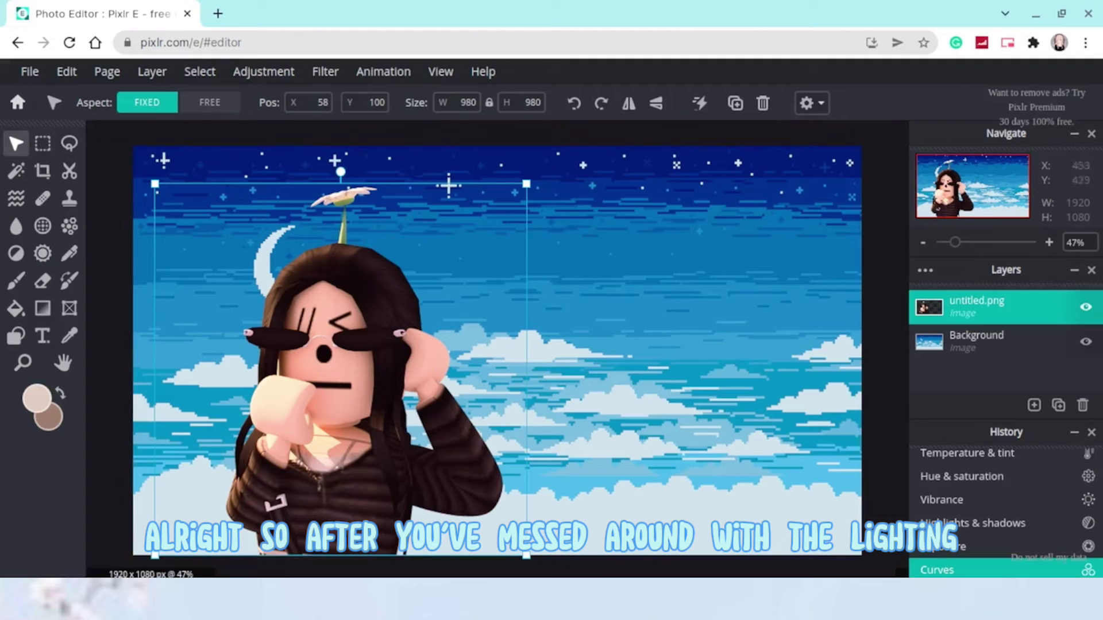
# - Apply a white Outline filter of size 10 and 100% opacity around the character
pyautogui.click(325, 71)
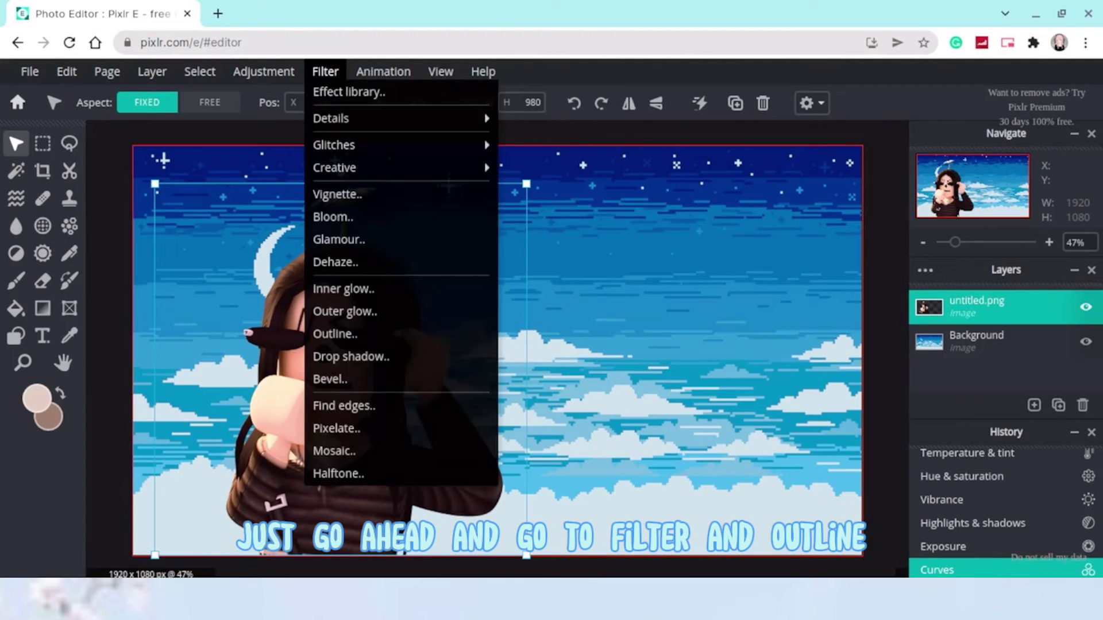
pyautogui.click(335, 333)
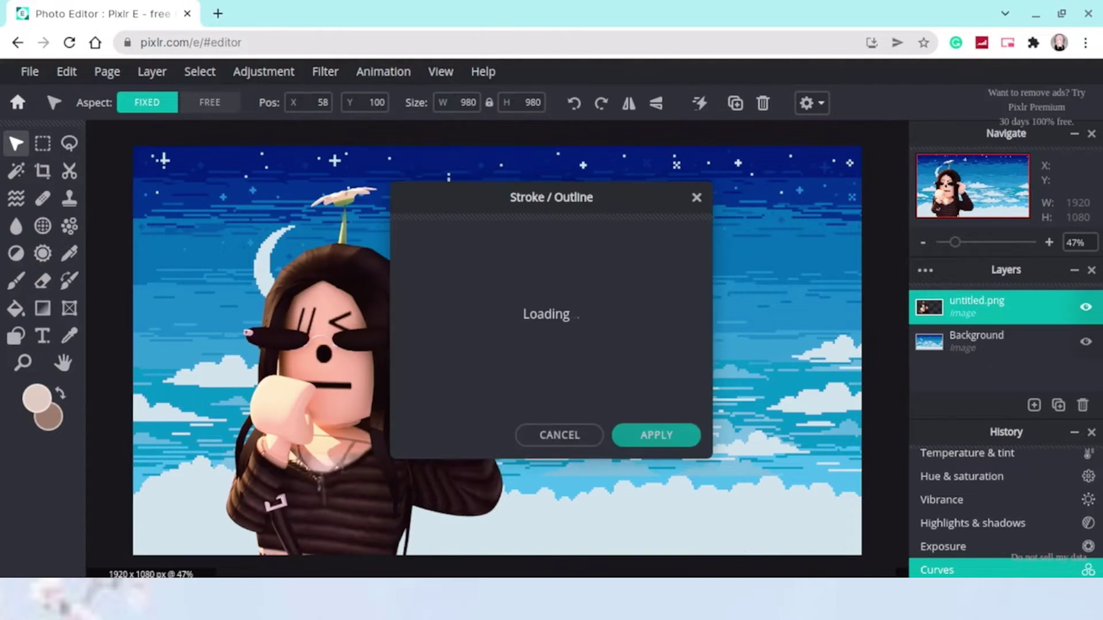
pyautogui.moveTo(552, 197); pyautogui.dragTo(692, 175)
pyautogui.click(823, 224)
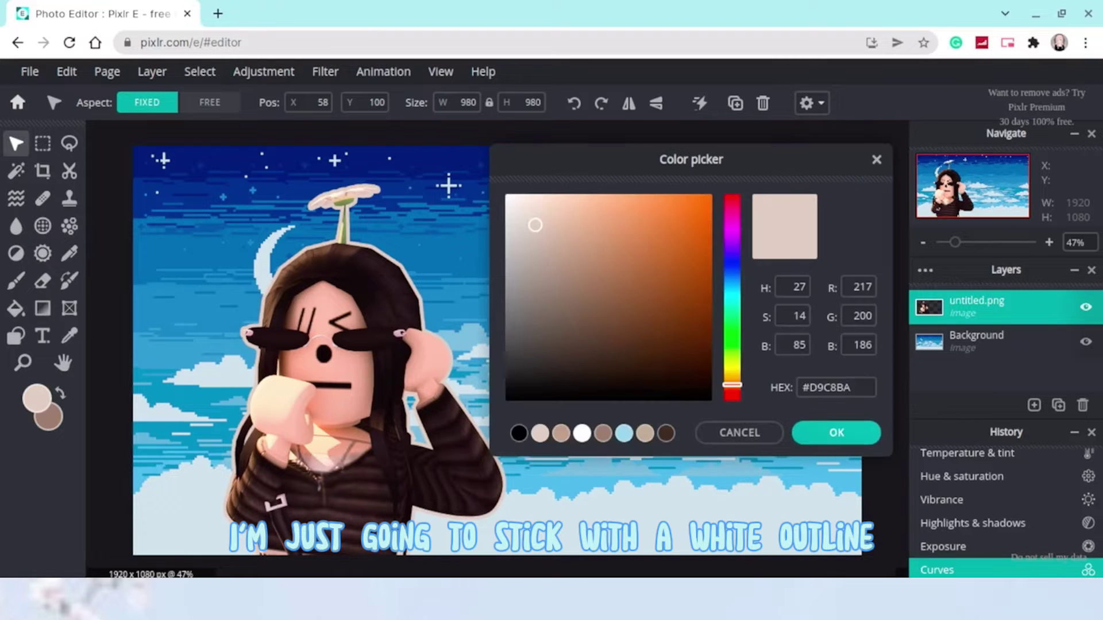
pyautogui.moveTo(535, 225); pyautogui.dragTo(504, 193)
pyautogui.click(836, 433)
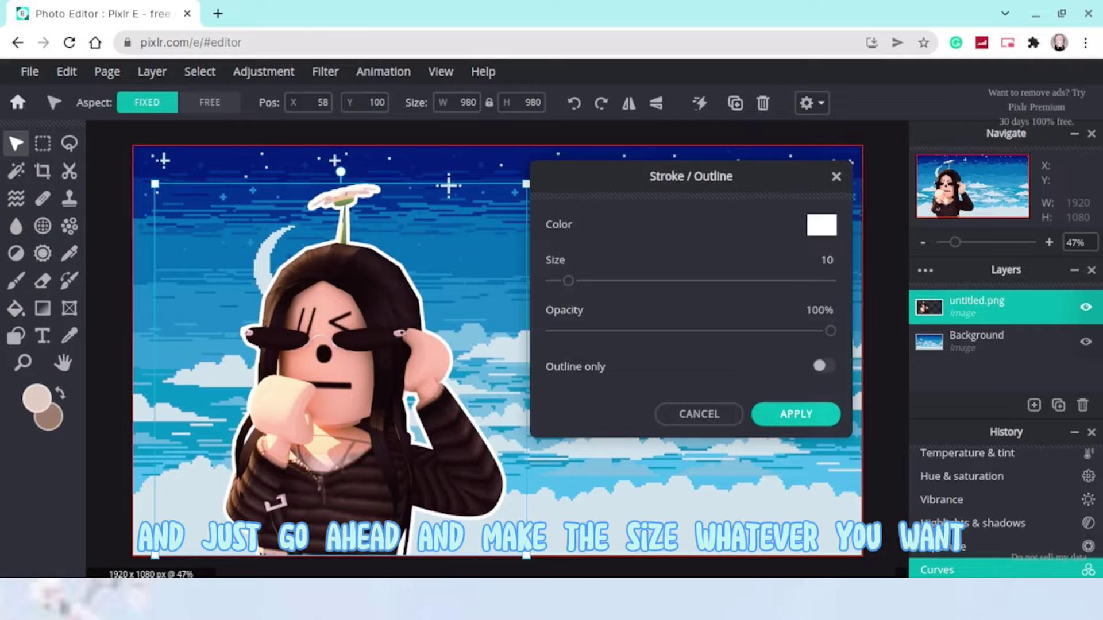
pyautogui.click(788, 414)
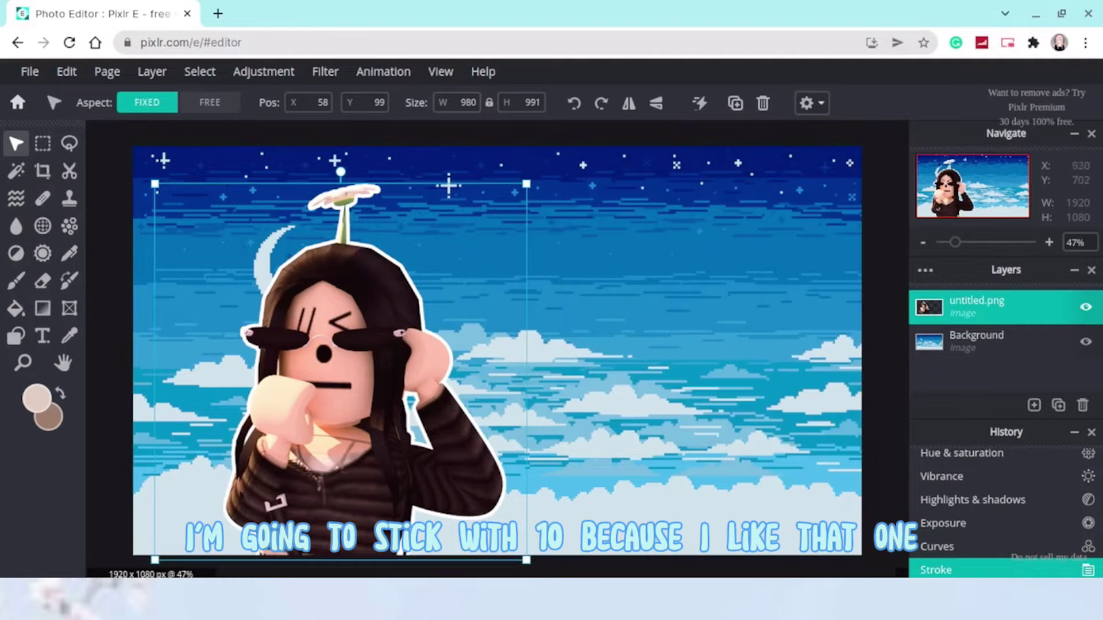
# - Apply a black drop shadow to the character with 48% opacity, 3 px blur, 9 px X offset and 3 px Y offset
pyautogui.click(325, 71)
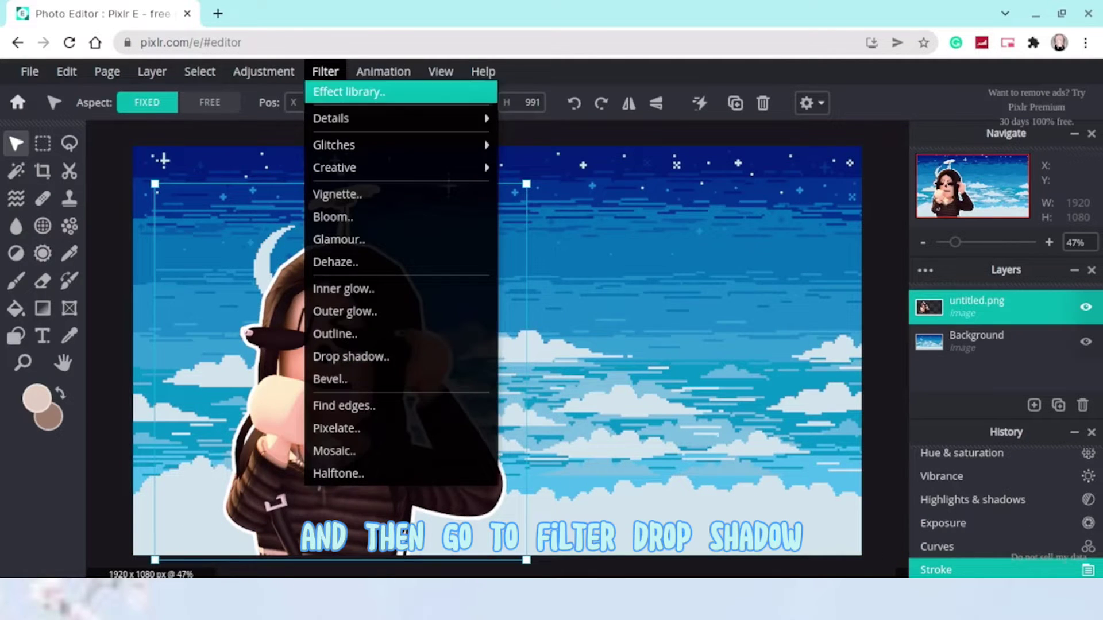
pyautogui.click(351, 356)
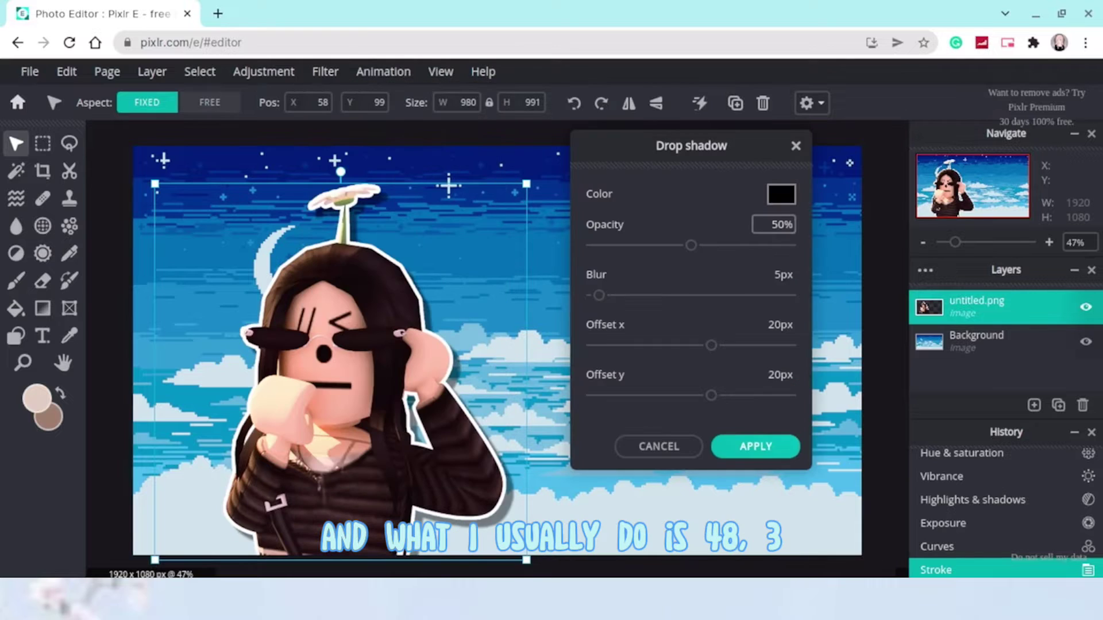
pyautogui.write('4')
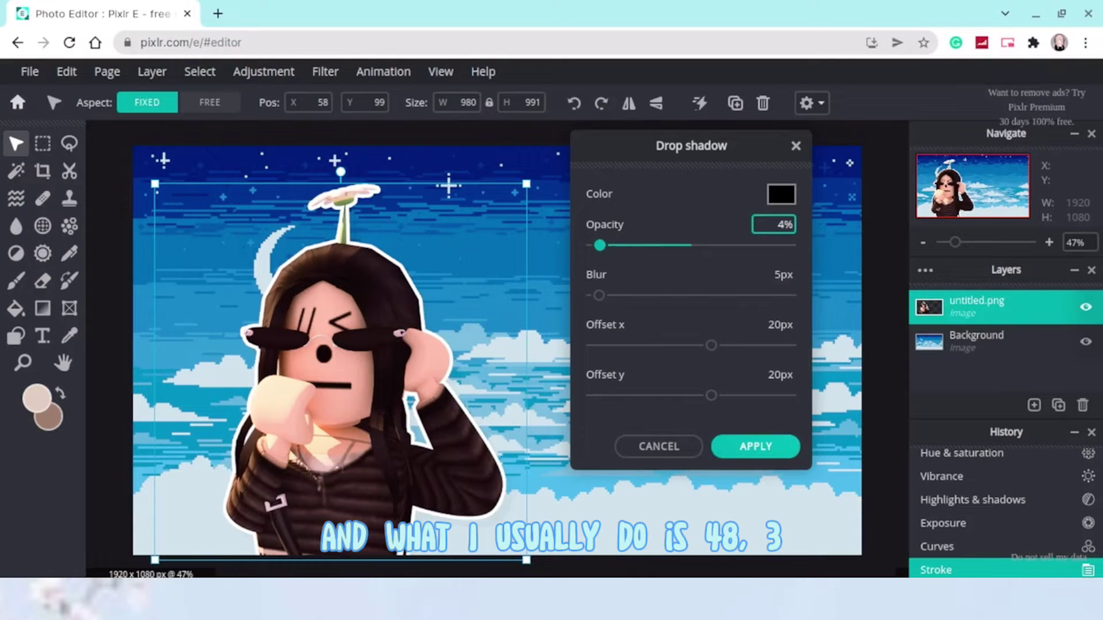
pyautogui.write('8')
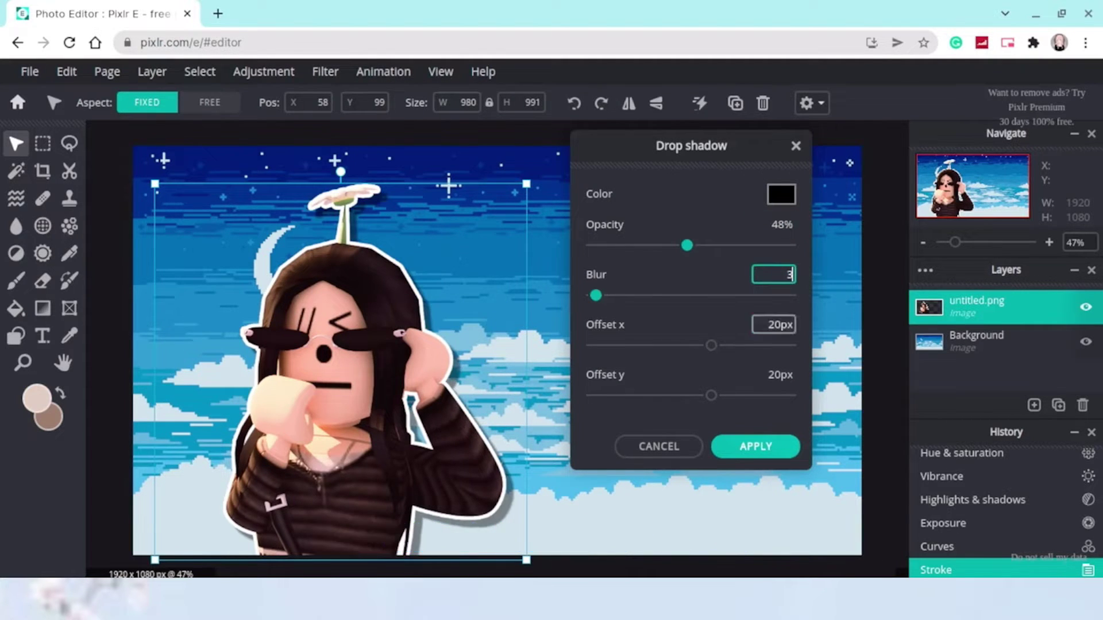
pyautogui.write('9')
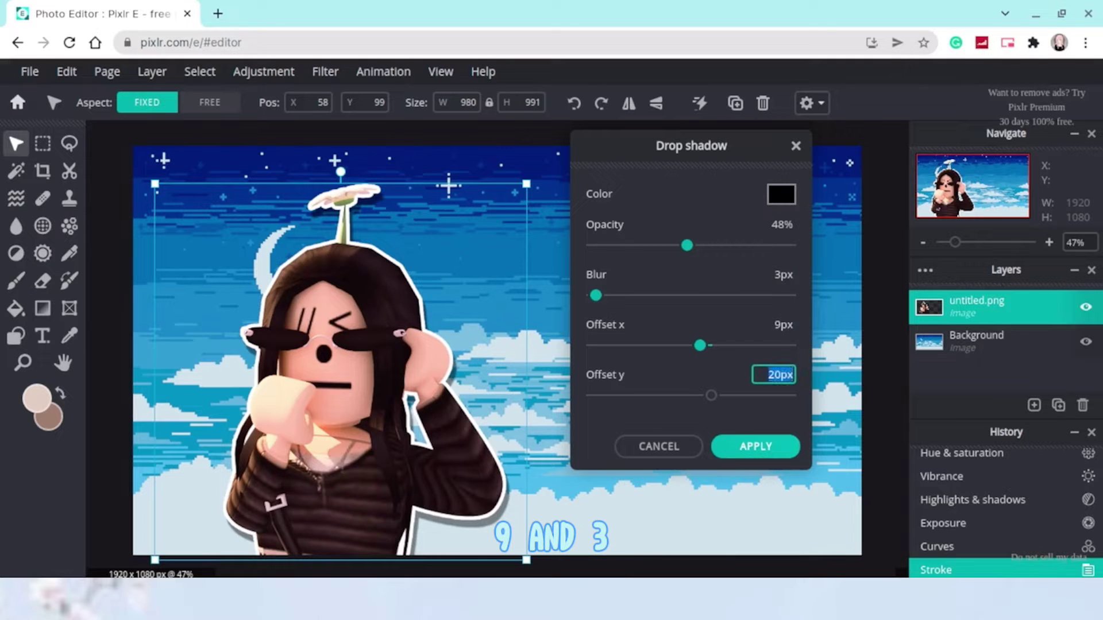
pyautogui.write('3')
pyautogui.press('Return')
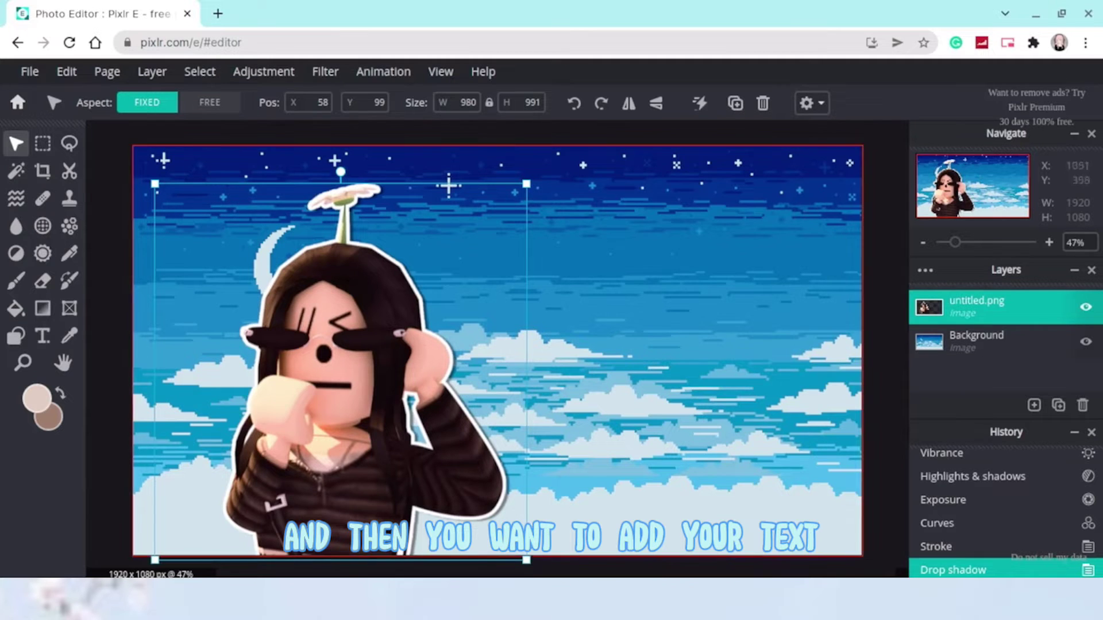
# - Set the foreground colour for the text to a muted periwinkle blue, #6267BD
pyautogui.click(36, 398)
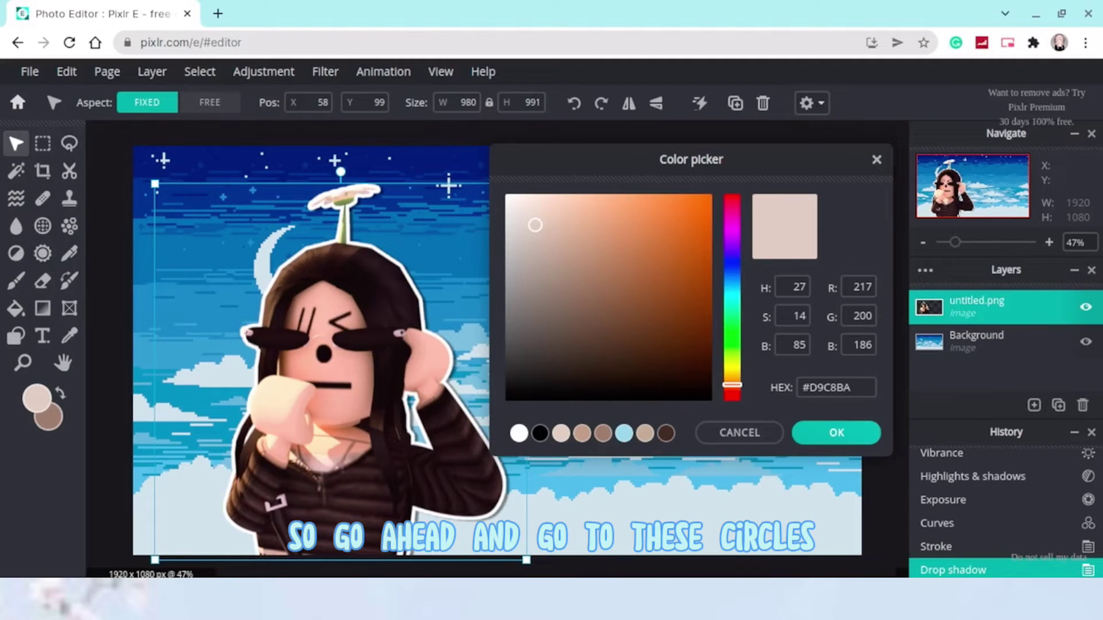
pyautogui.moveTo(732, 384); pyautogui.dragTo(732, 282)
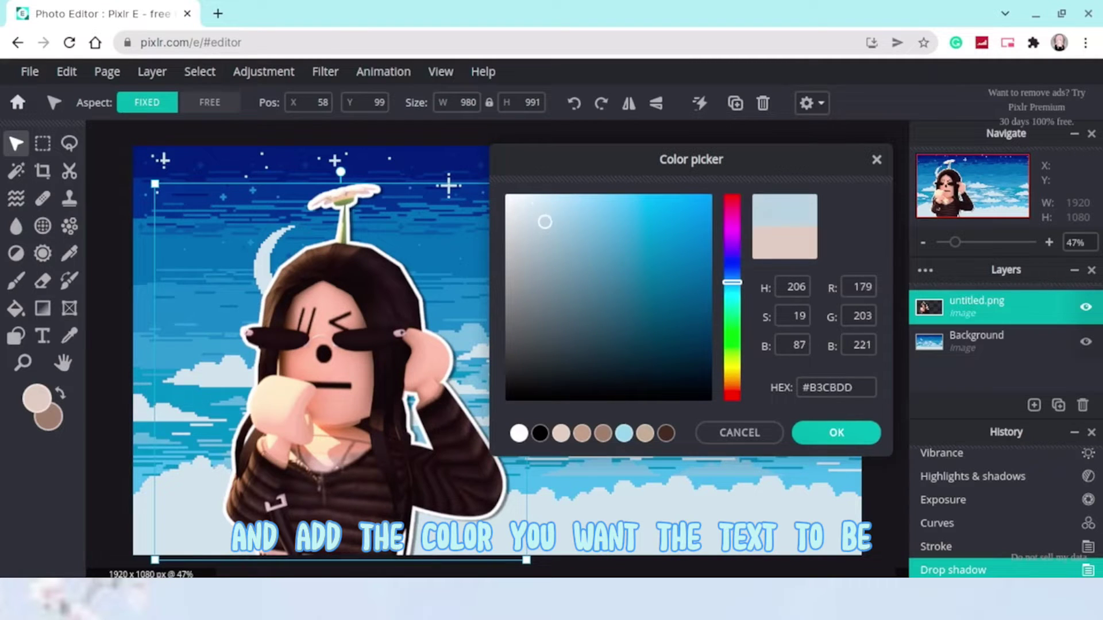
pyautogui.moveTo(545, 221); pyautogui.dragTo(570, 216)
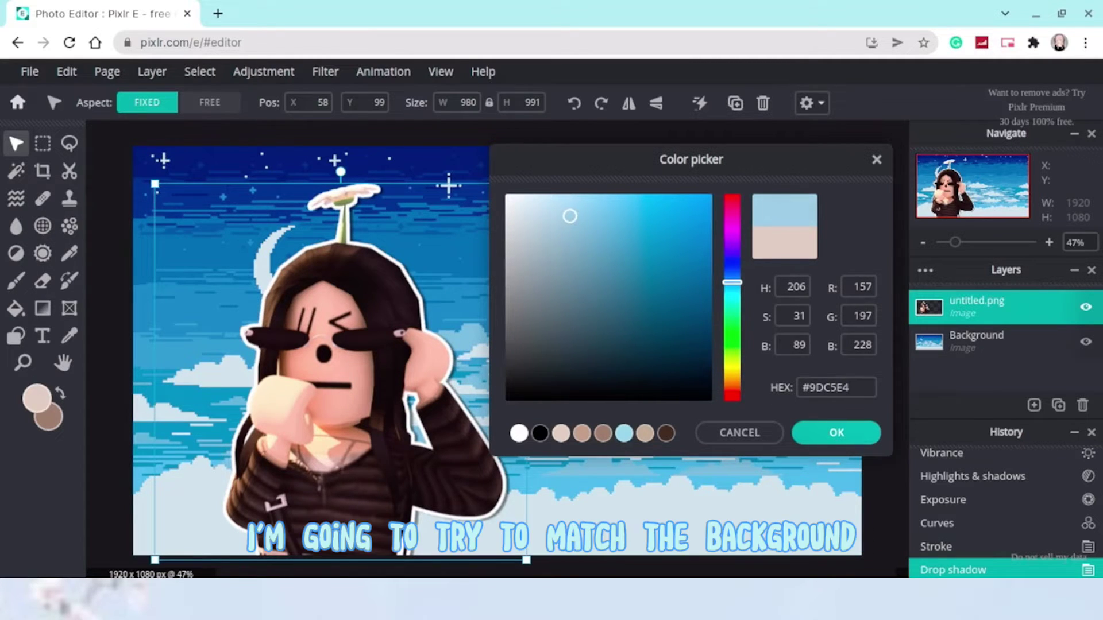
pyautogui.moveTo(732, 282); pyautogui.dragTo(732, 266)
pyautogui.moveTo(570, 216); pyautogui.dragTo(603, 246)
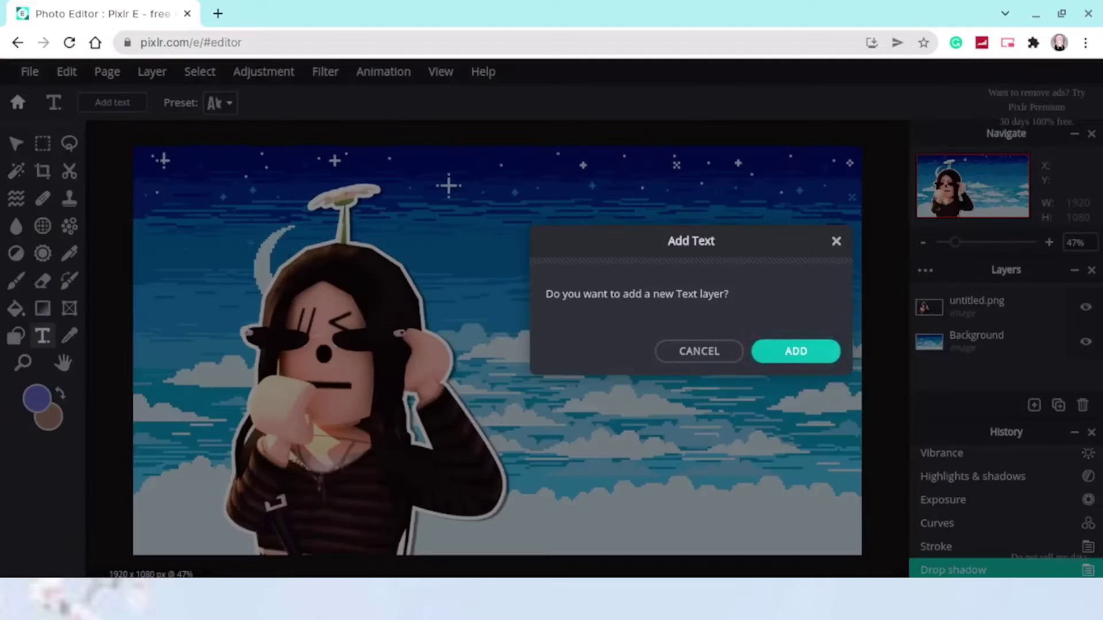
# - Add "How I Make" (size 140), "My" (Kinkee, size 190) and "Thumbnails" (Pinky-cupid, size 230) as stacked text layers beside the character
pyautogui.click(778, 356)
pyautogui.click(253, 102)
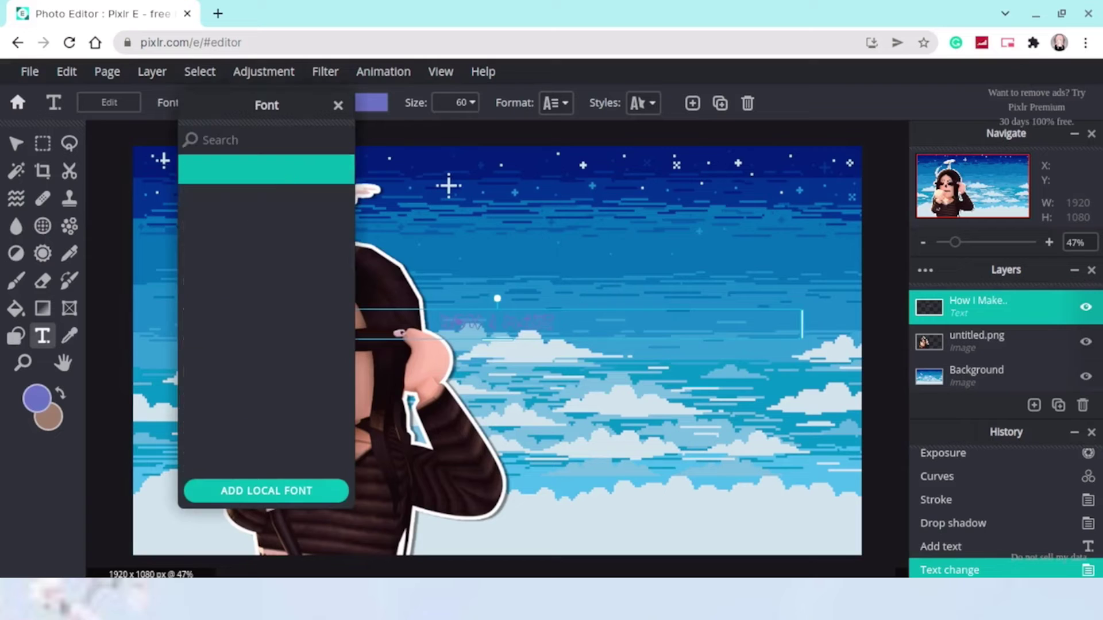
pyautogui.click(247, 284)
pyautogui.click(456, 102)
pyautogui.moveTo(479, 247); pyautogui.dragTo(557, 209)
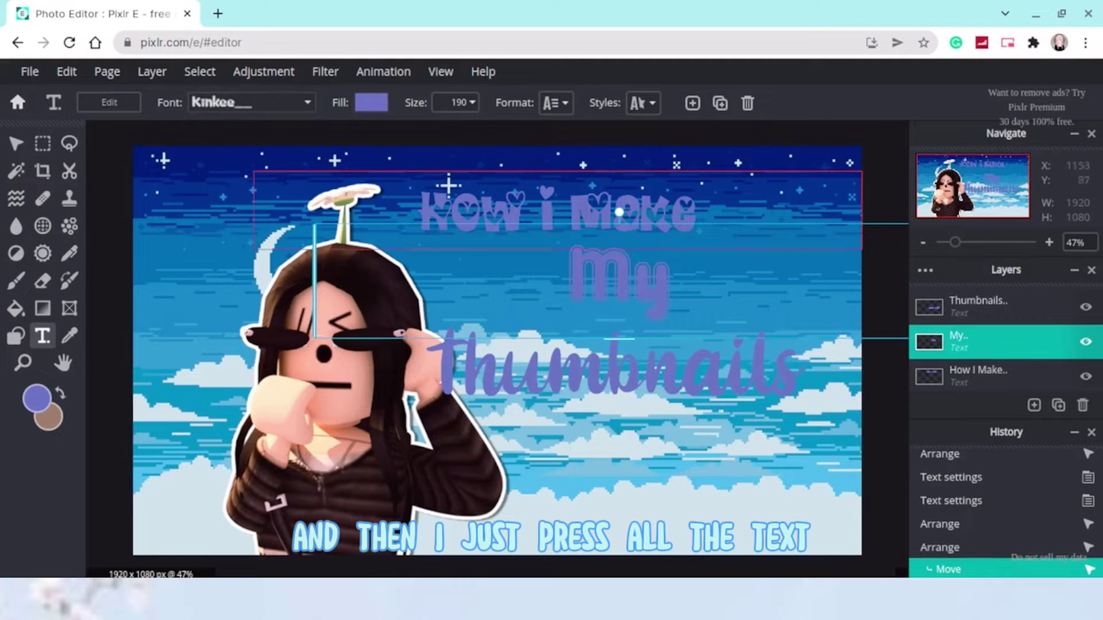
# - Rasterize the "How I Make" text layer
pyautogui.click(499, 222)
pyautogui.click(66, 72)
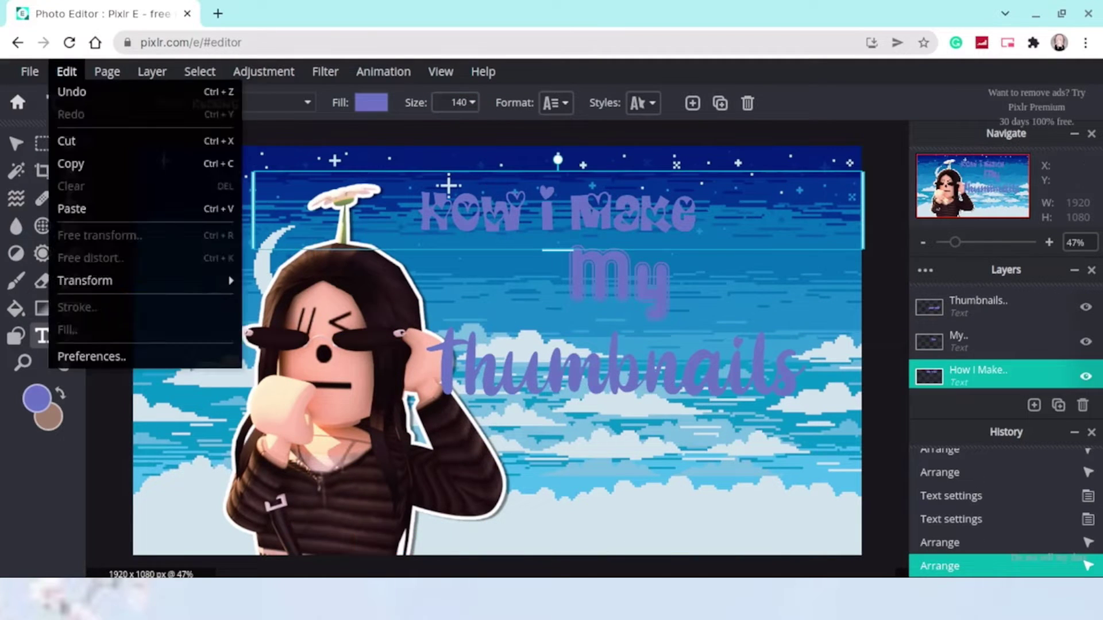
pyautogui.moveTo(152, 71)
pyautogui.click(179, 232)
pyautogui.click(152, 71)
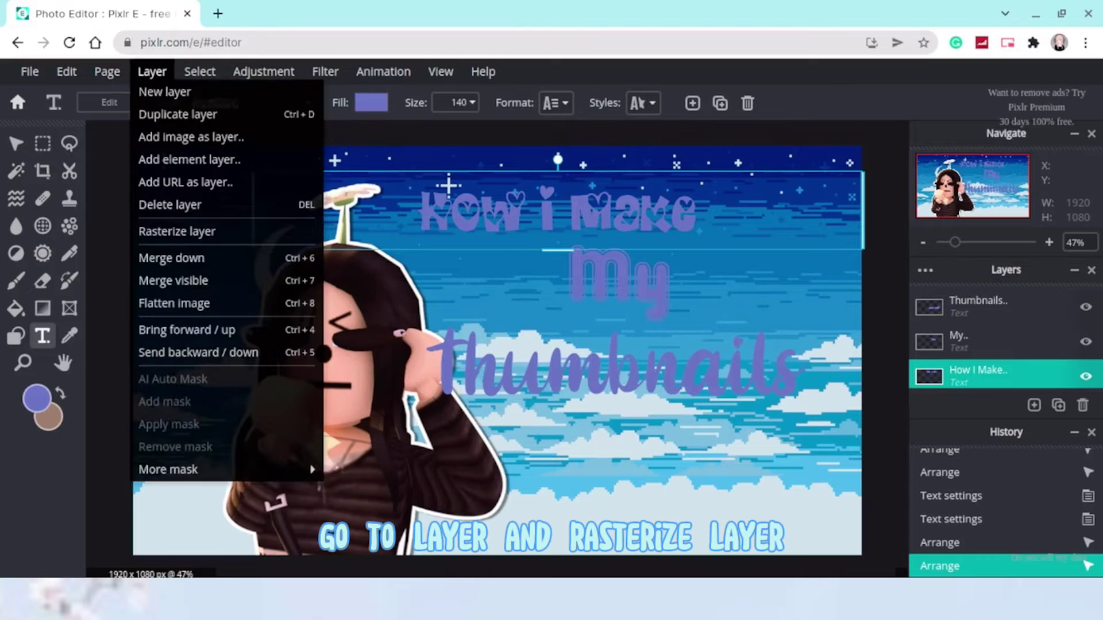
pyautogui.click(151, 72)
pyautogui.click(152, 71)
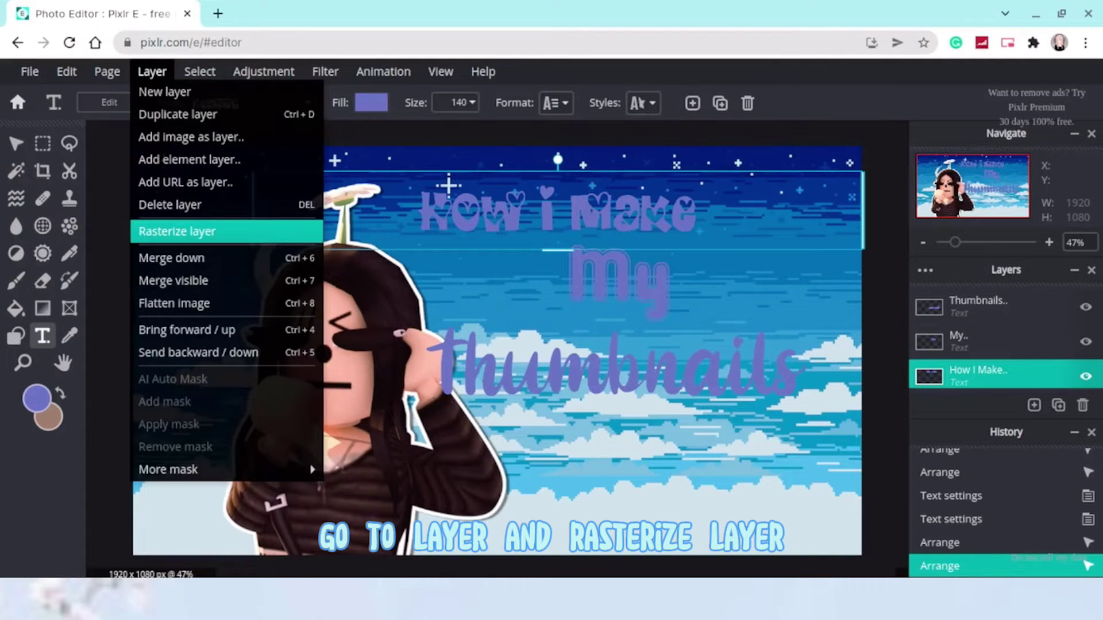
pyautogui.click(177, 231)
# - Rasterize the "My" and "Thumbnails" text layers
pyautogui.click(619, 276)
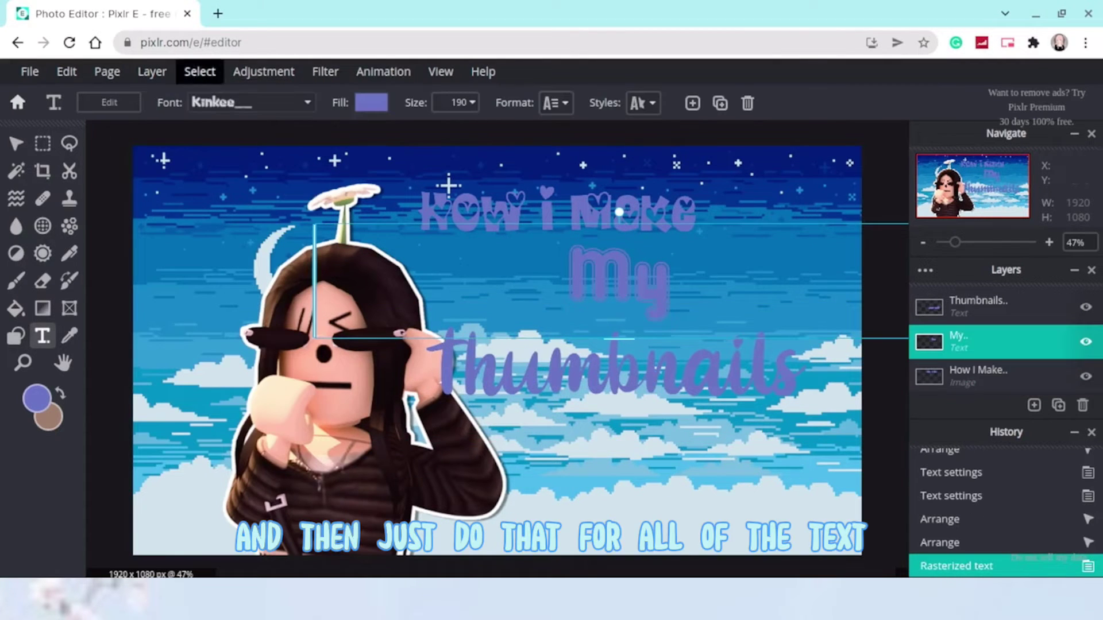
pyautogui.click(152, 71)
pyautogui.click(176, 232)
pyautogui.click(620, 368)
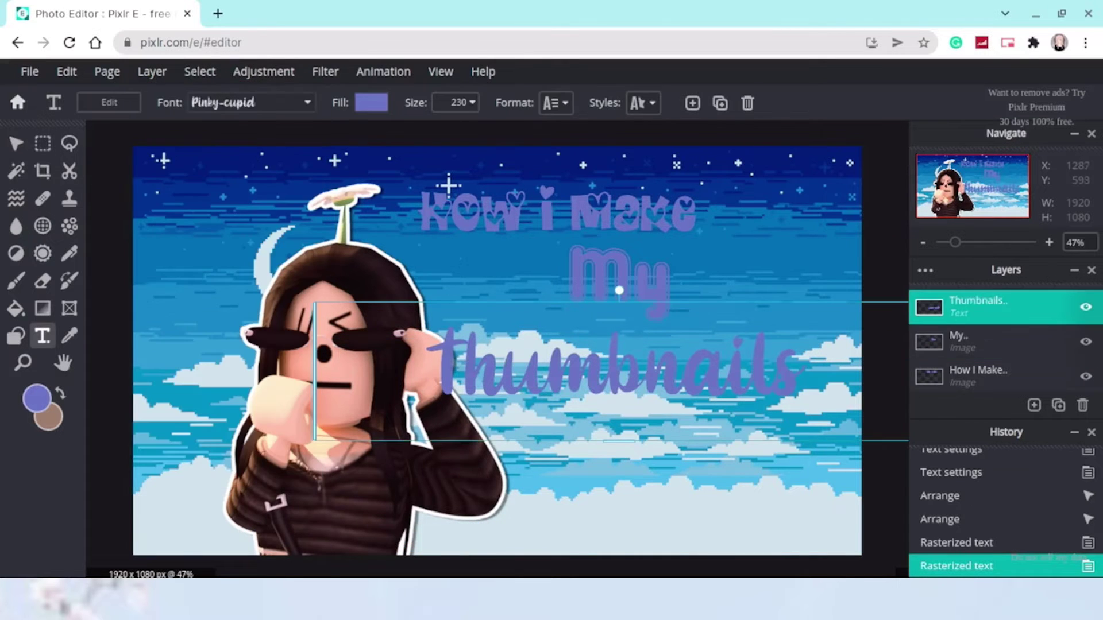
pyautogui.click(151, 71)
pyautogui.click(177, 232)
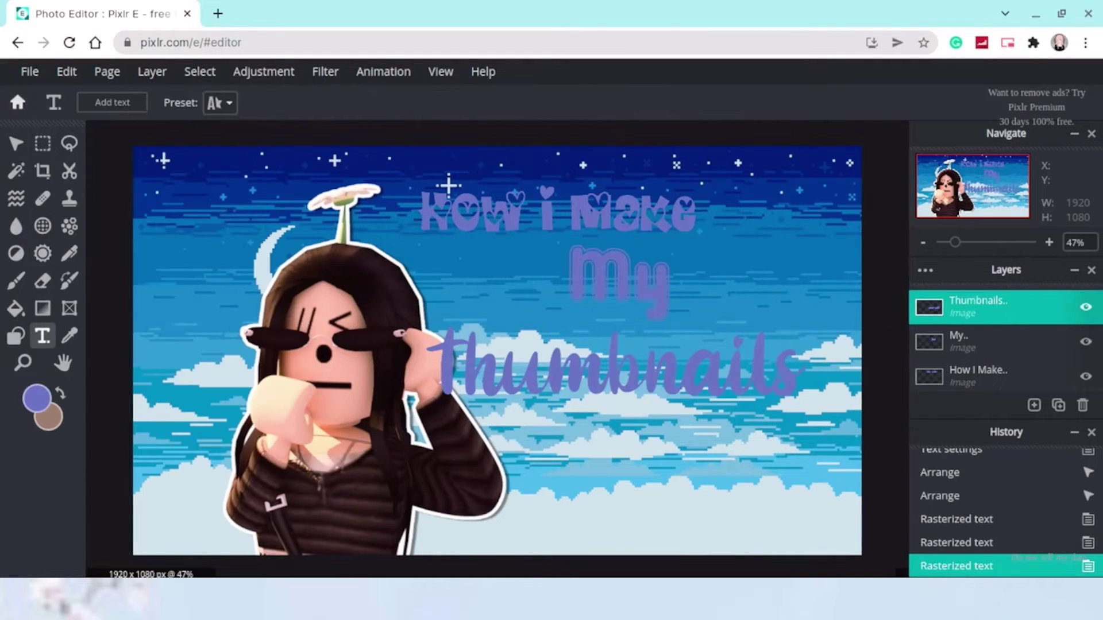
# - Change the foreground colour to a lighter periwinkle, about #7E84E6
pyautogui.click(16, 143)
pyautogui.click(557, 213)
pyautogui.click(37, 398)
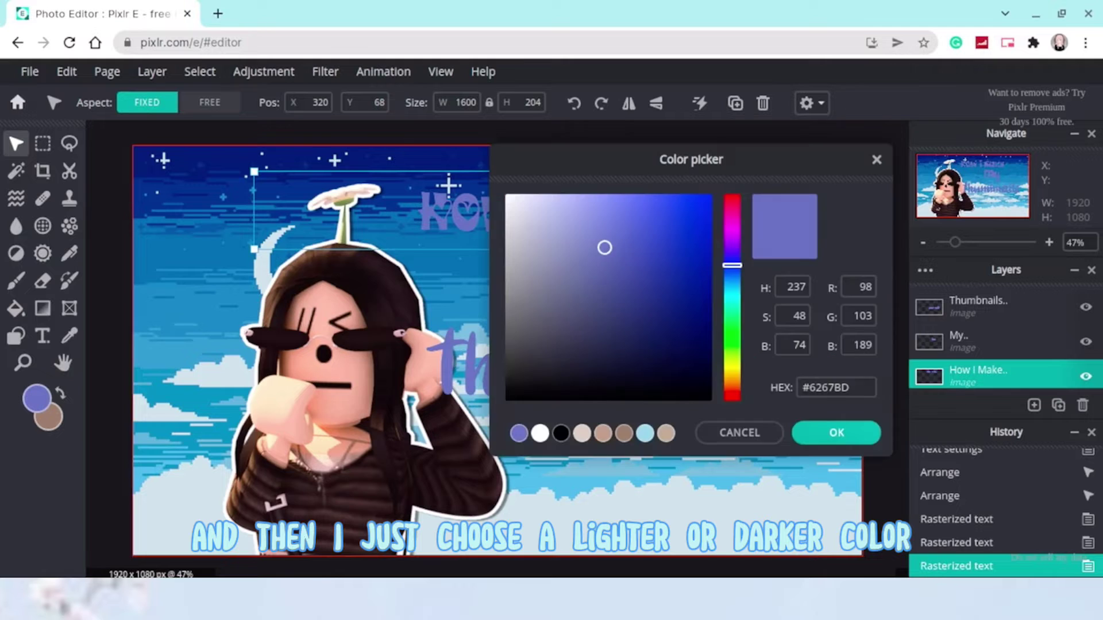
pyautogui.moveTo(591, 246); pyautogui.dragTo(599, 214)
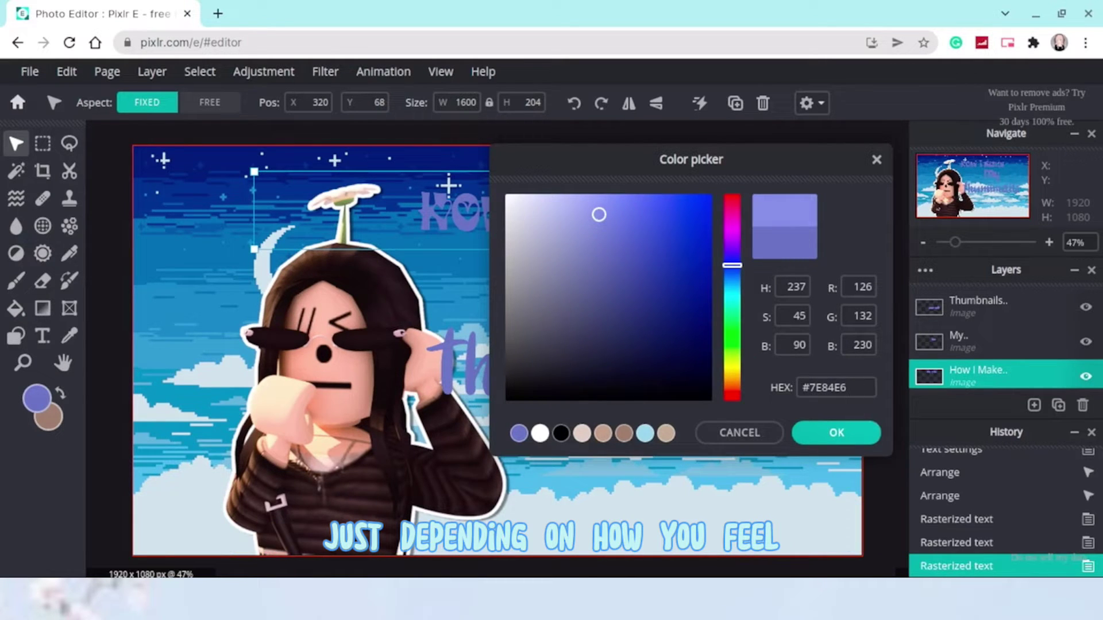
pyautogui.click(835, 433)
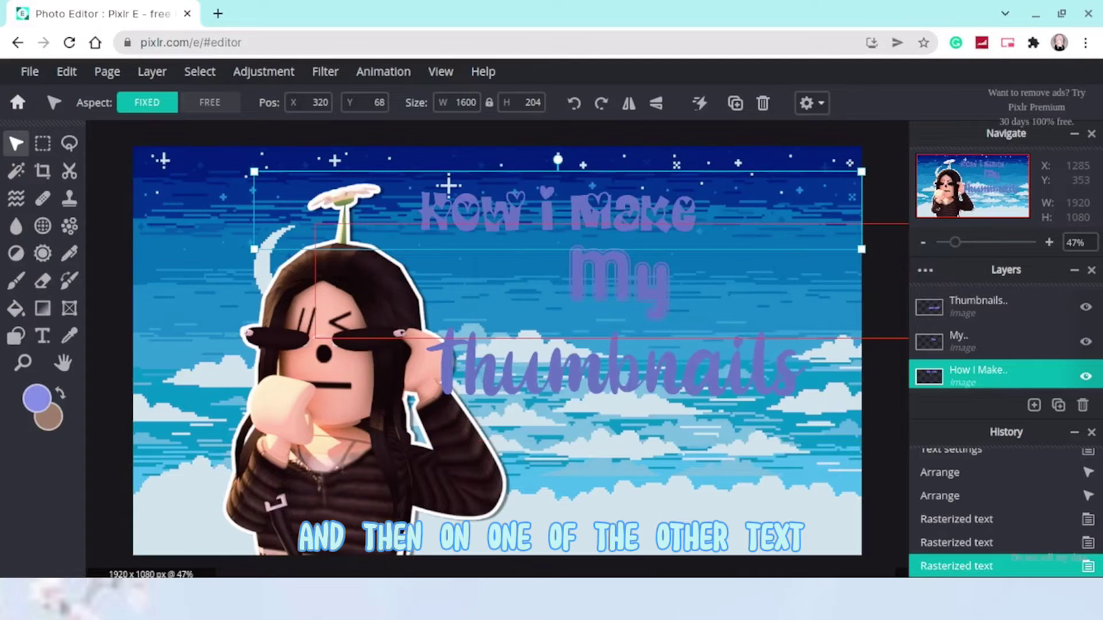
# - Recolour the "My" layer with a Color lookup whose gradient is entirely the lighter periwinkle, at 100% opacity
pyautogui.click(619, 281)
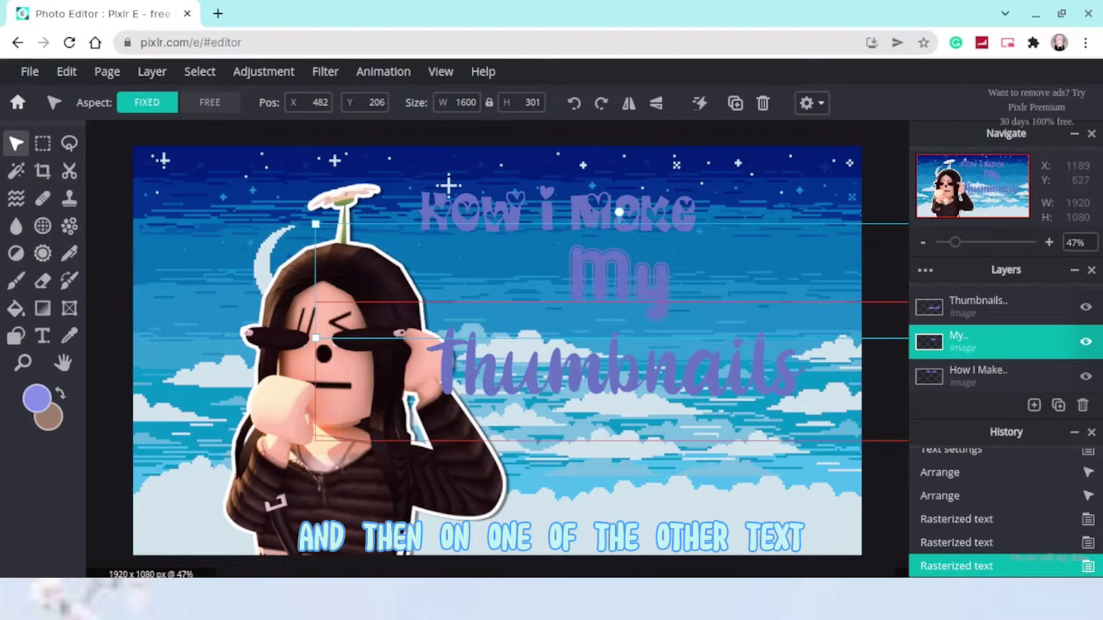
pyautogui.click(200, 71)
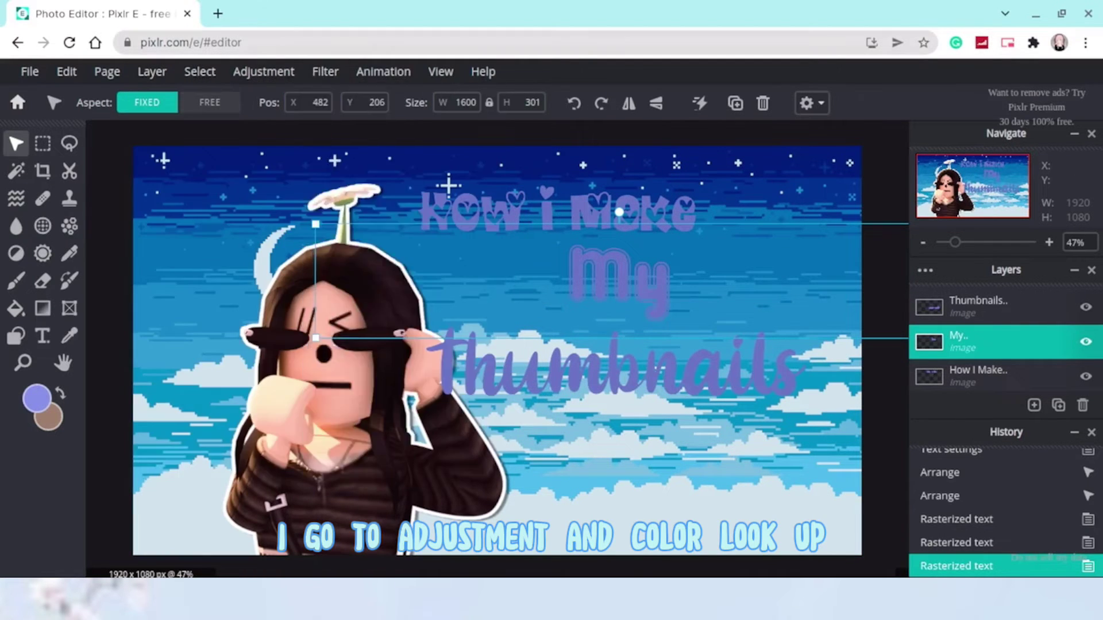
pyautogui.click(270, 300)
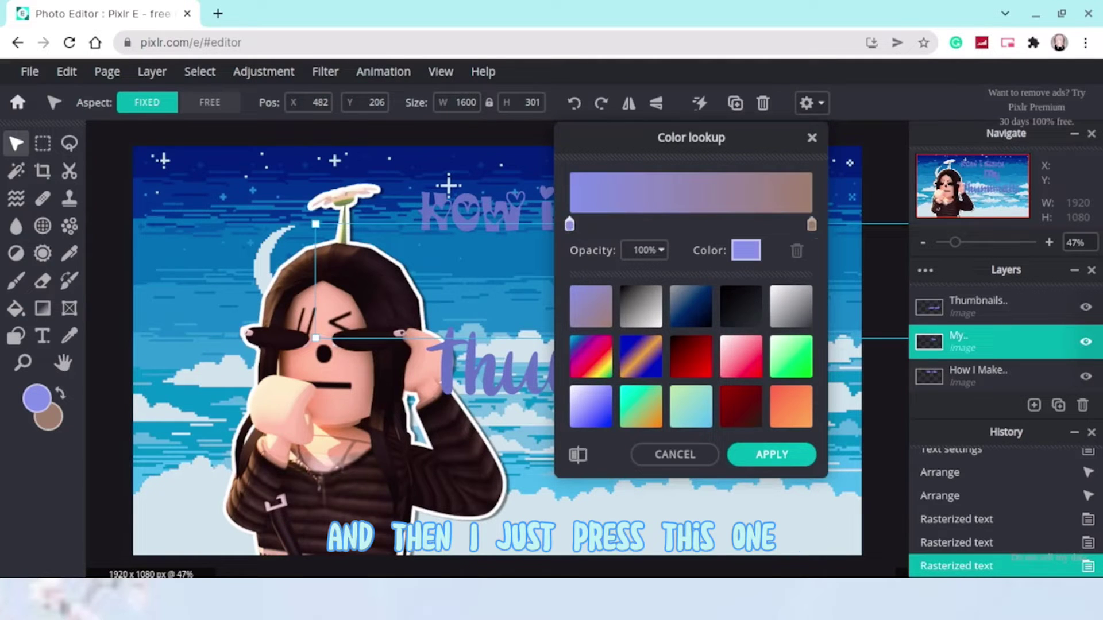
pyautogui.click(795, 224)
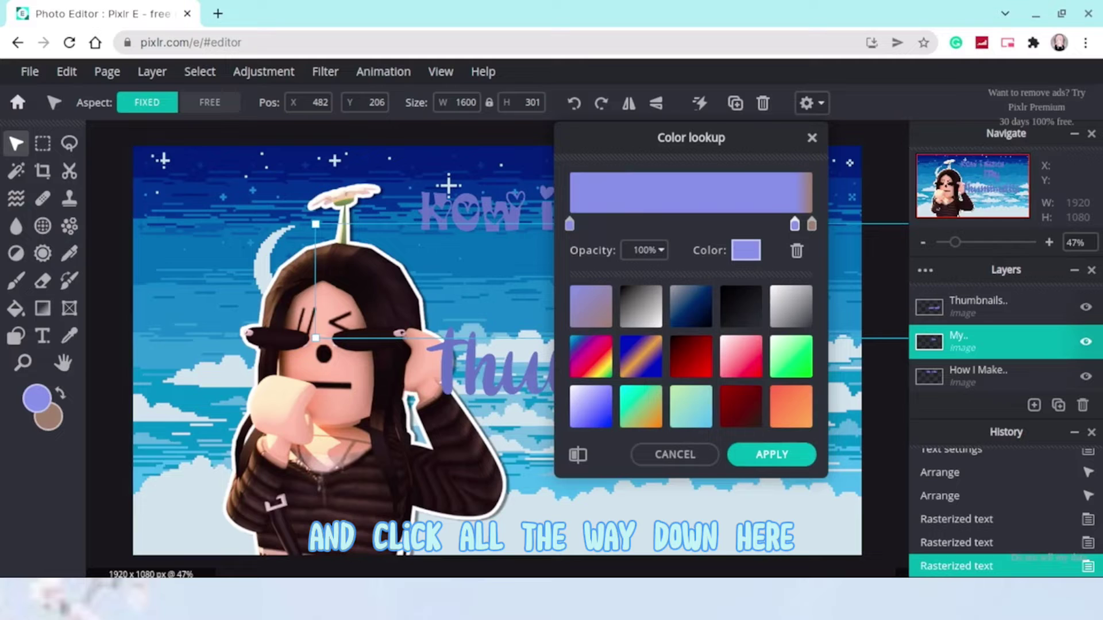
pyautogui.click(812, 224)
pyautogui.click(797, 251)
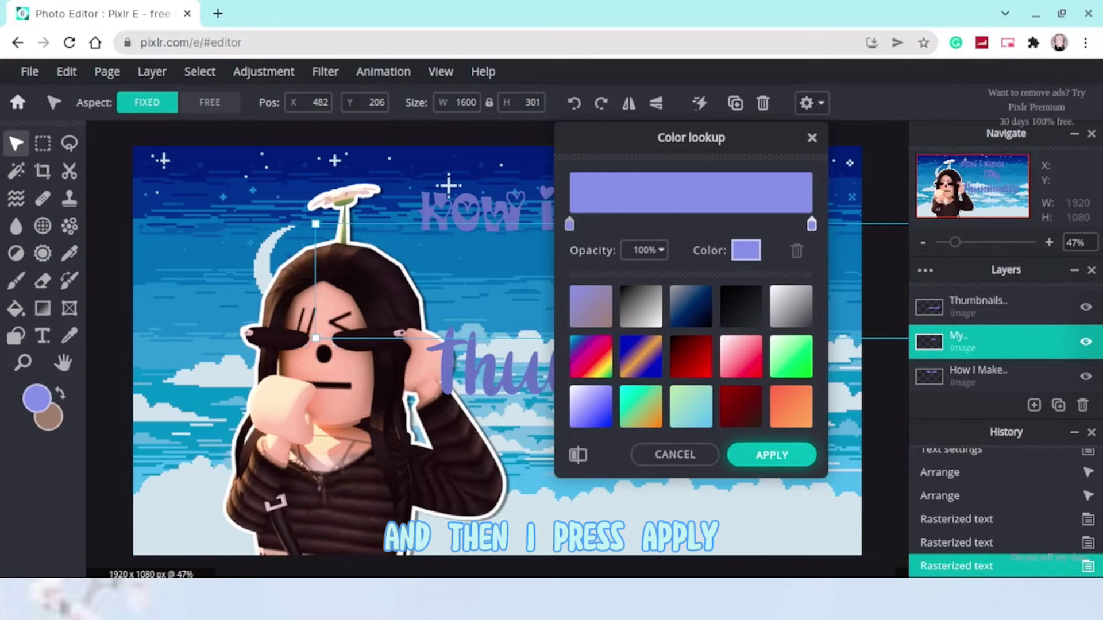
pyautogui.click(771, 455)
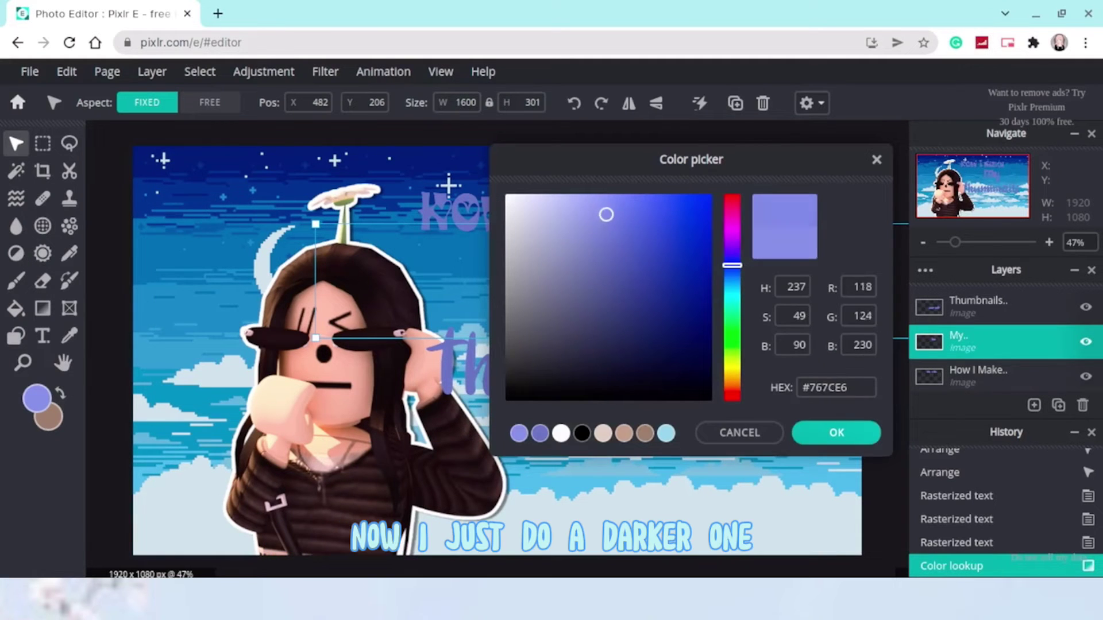
# - Set the foreground colour to the darker blue #4E55C8 and recolour the "Thumbnails" layer with a Color lookup in only that colour
pyautogui.moveTo(600, 215); pyautogui.dragTo(631, 239)
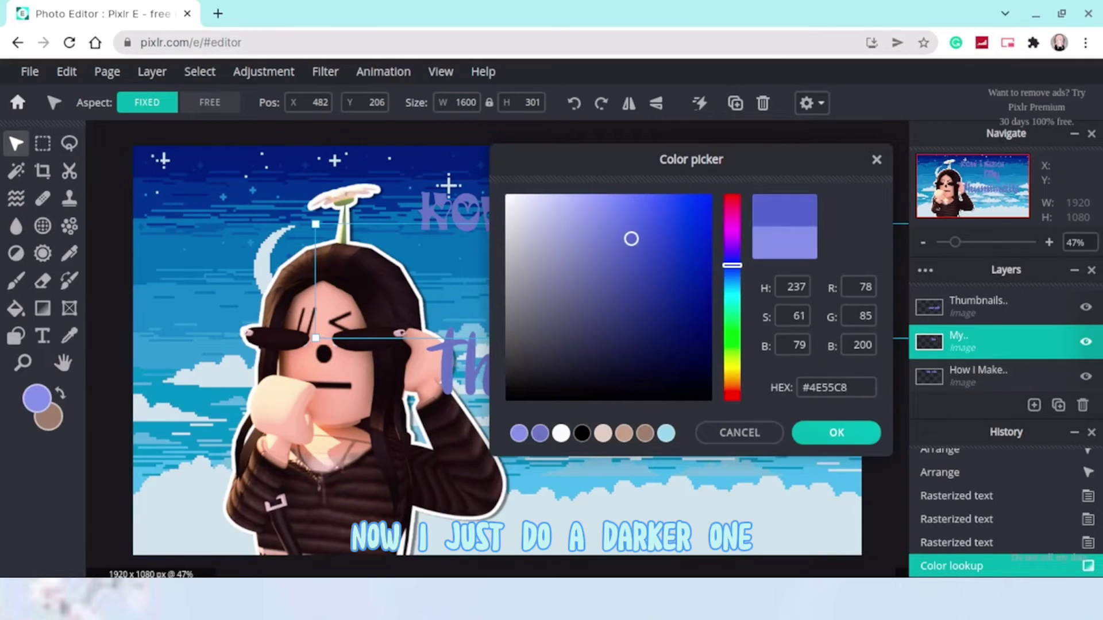
pyautogui.click(836, 432)
pyautogui.click(977, 307)
pyautogui.click(106, 71)
pyautogui.moveTo(263, 72)
pyautogui.click(268, 298)
pyautogui.click(794, 224)
pyautogui.click(812, 224)
pyautogui.click(796, 250)
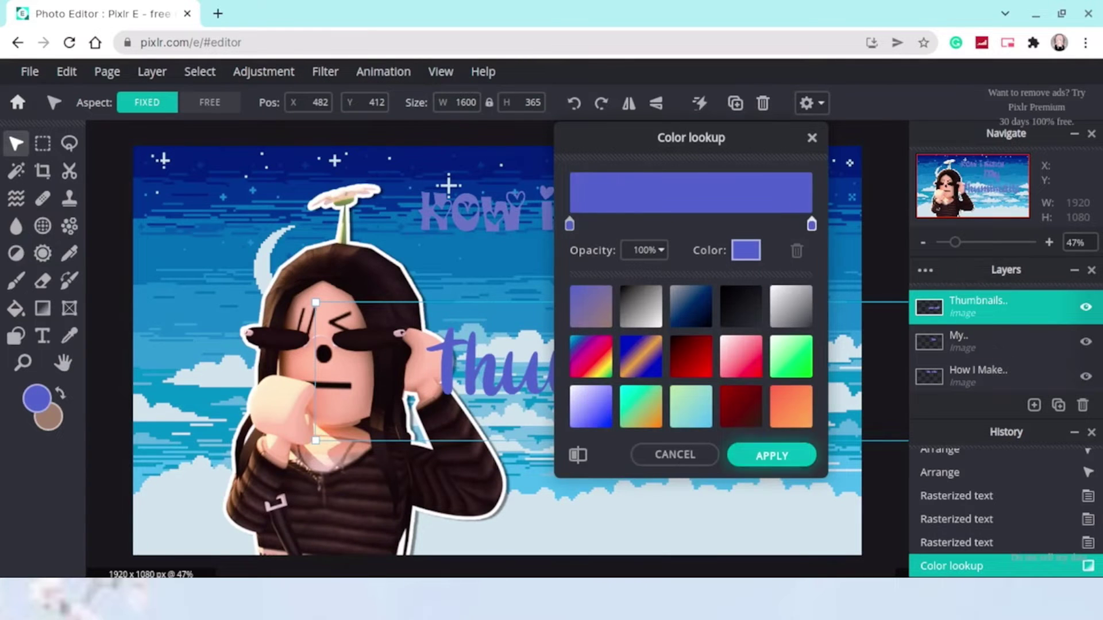
pyautogui.click(771, 454)
# - Reposition "How I Make" to X 309, Y 45, "My" to X 539, Y 202 and "Thumbnails" to X 539, Y 399
pyautogui.moveTo(552, 212); pyautogui.dragTo(548, 202)
pyautogui.moveTo(635, 278); pyautogui.dragTo(655, 279)
pyautogui.moveTo(651, 377)
pyautogui.mouseDown()
pyautogui.moveTo(683, 378)
pyautogui.moveTo(647, 364)
pyautogui.mouseUp()
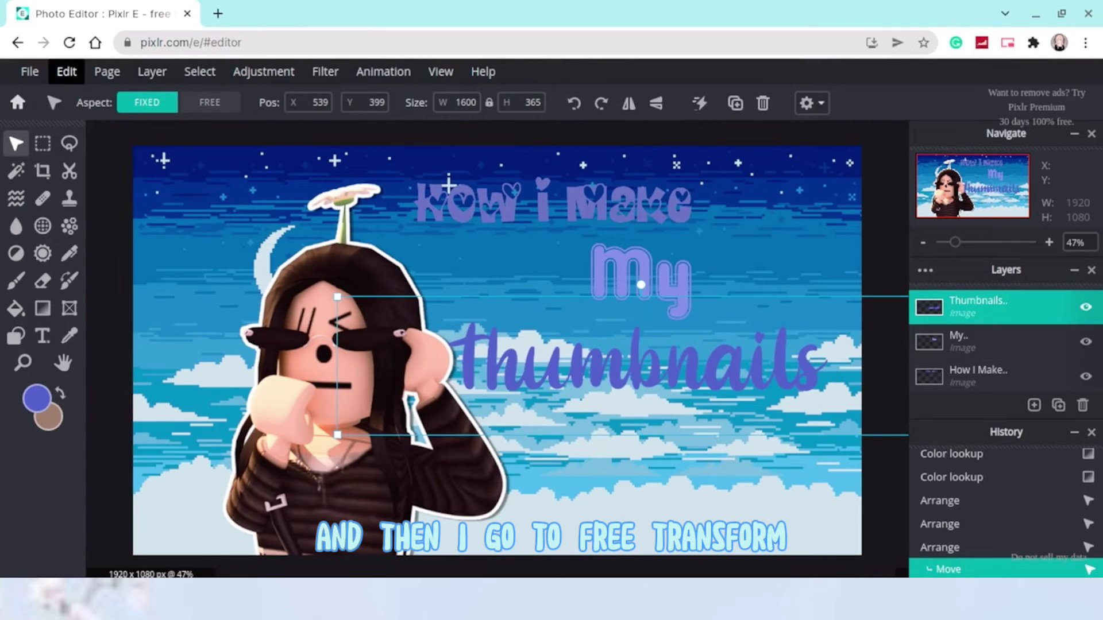
# - Free transform the "Thumbnails" layer to a slight counter-clockwise tilt of 357.9°
pyautogui.click(67, 71)
pyautogui.click(100, 235)
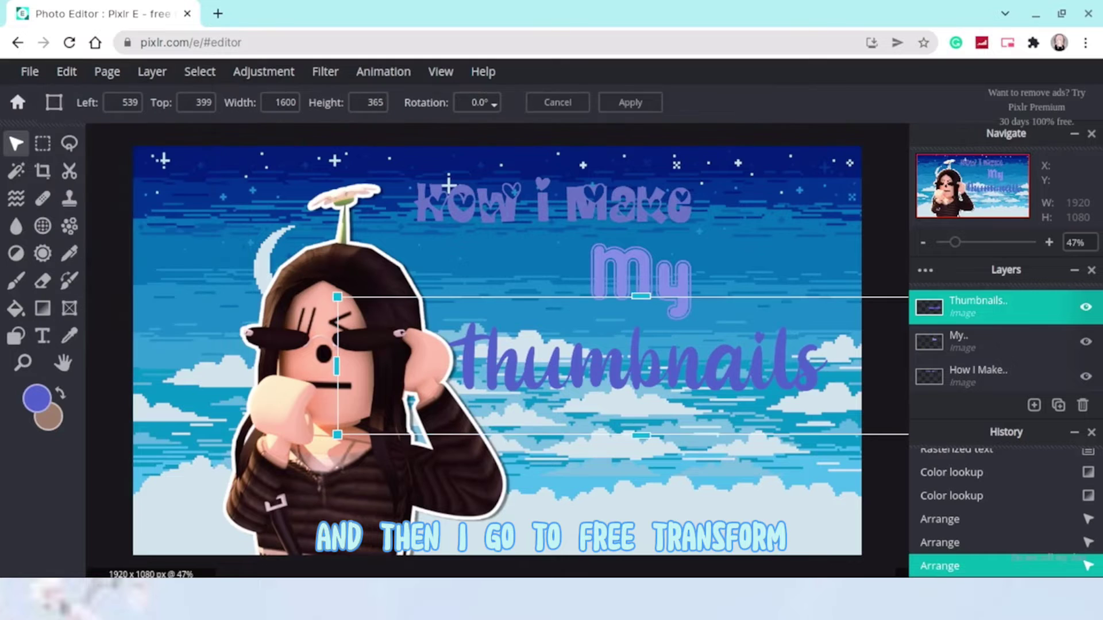
pyautogui.moveTo(326, 286)
pyautogui.mouseDown()
pyautogui.moveTo(348, 224)
pyautogui.moveTo(323, 298)
pyautogui.mouseUp()
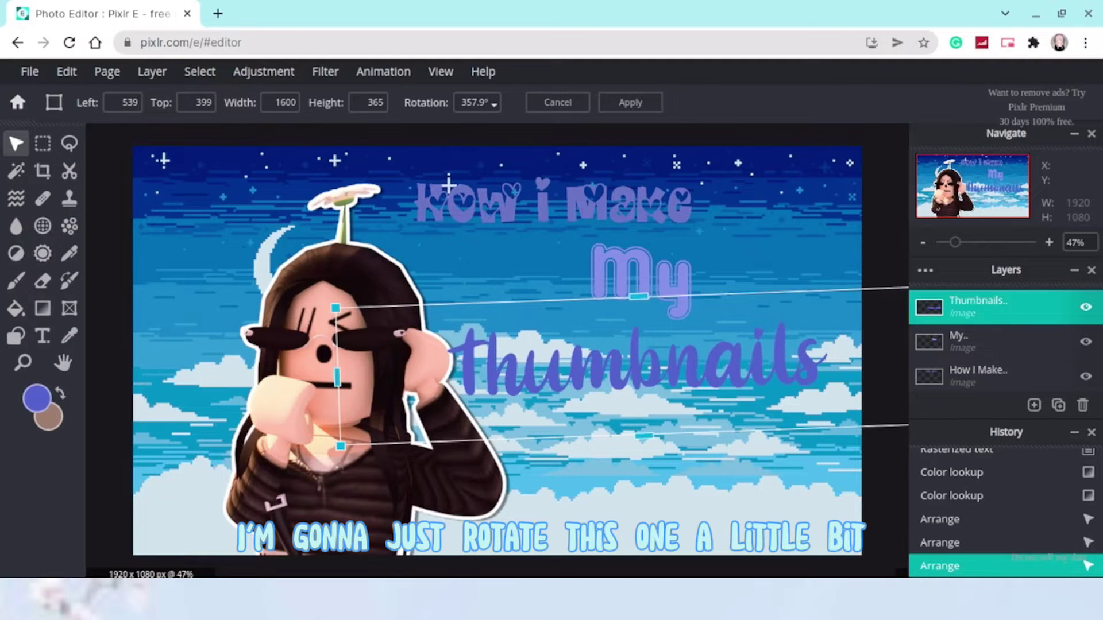
pyautogui.click(630, 103)
# - Free transform the "My" layer to a clockwise tilt of 9.3°
pyautogui.click(640, 279)
pyautogui.click(66, 71)
pyautogui.click(100, 234)
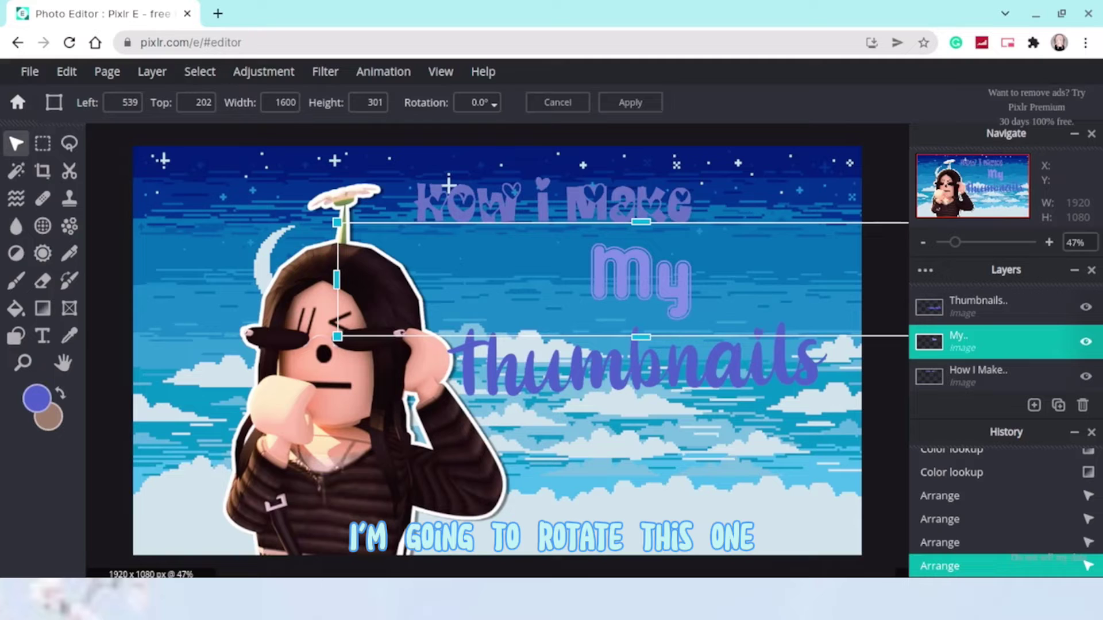
pyautogui.moveTo(337, 337); pyautogui.dragTo(322, 293)
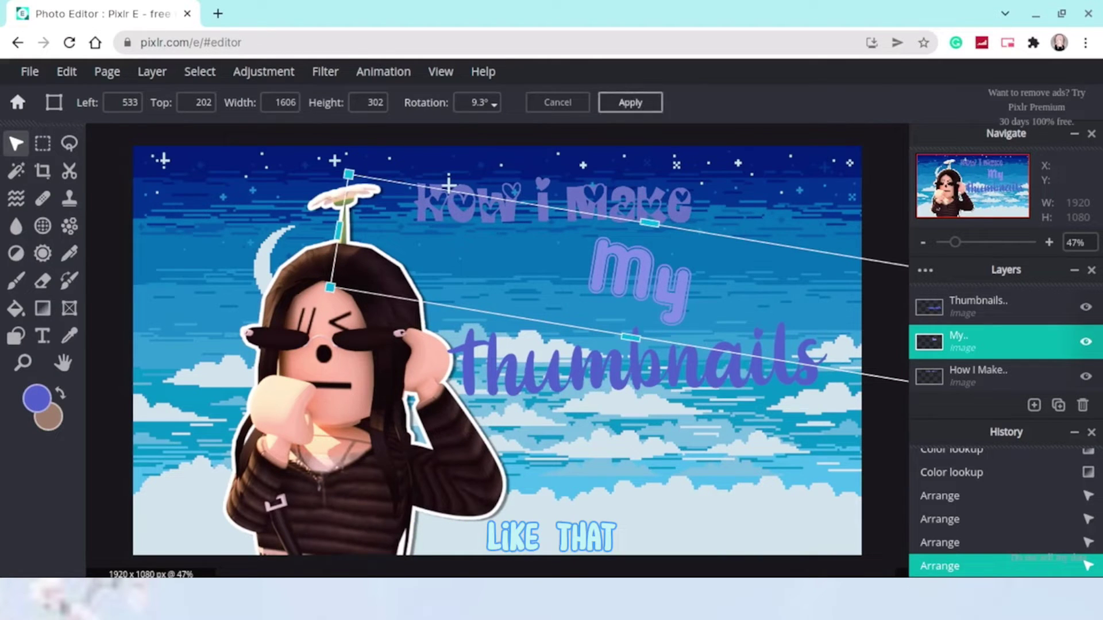
pyautogui.click(629, 102)
# - Free transform the "How I Make" layer to a counter-clockwise tilt of 347.5°
pyautogui.click(574, 201)
pyautogui.click(67, 72)
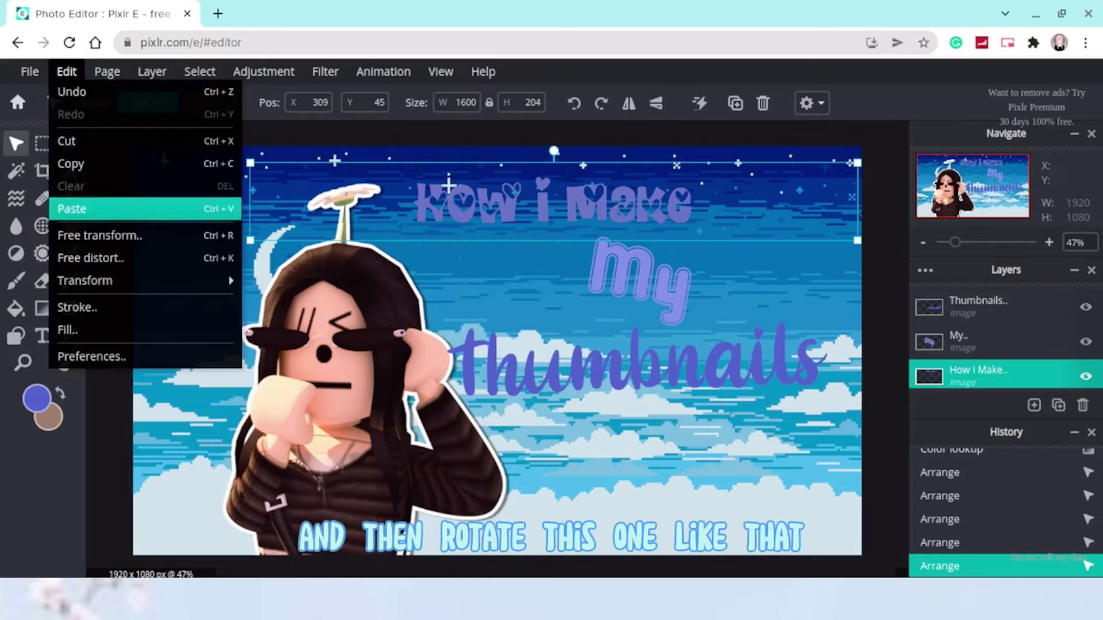
pyautogui.click(97, 236)
pyautogui.moveTo(865, 247); pyautogui.dragTo(866, 178)
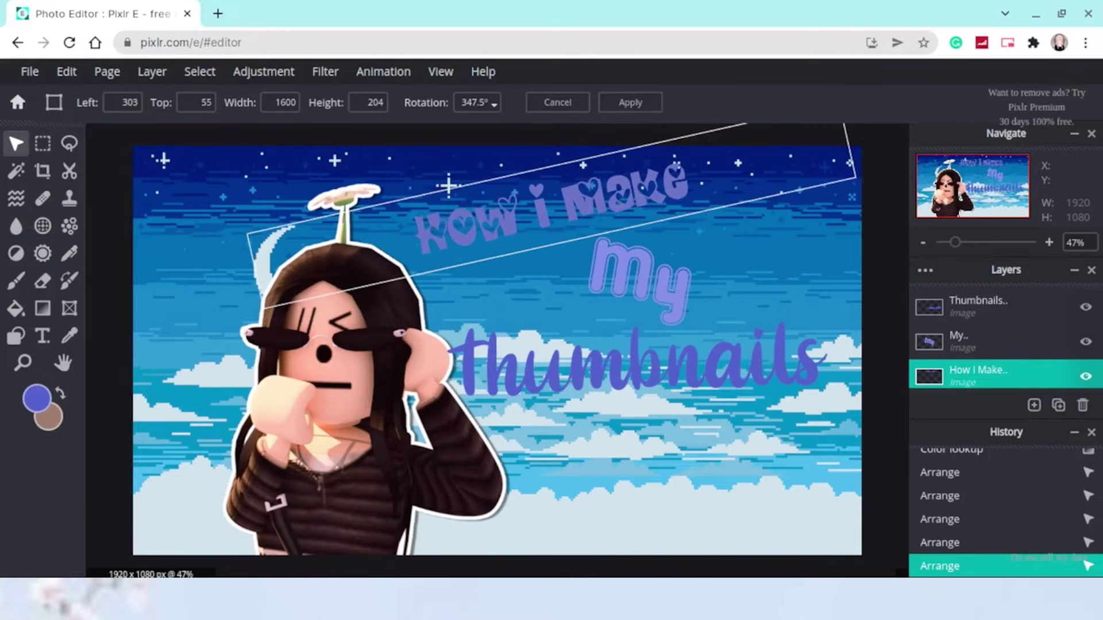
pyautogui.click(630, 102)
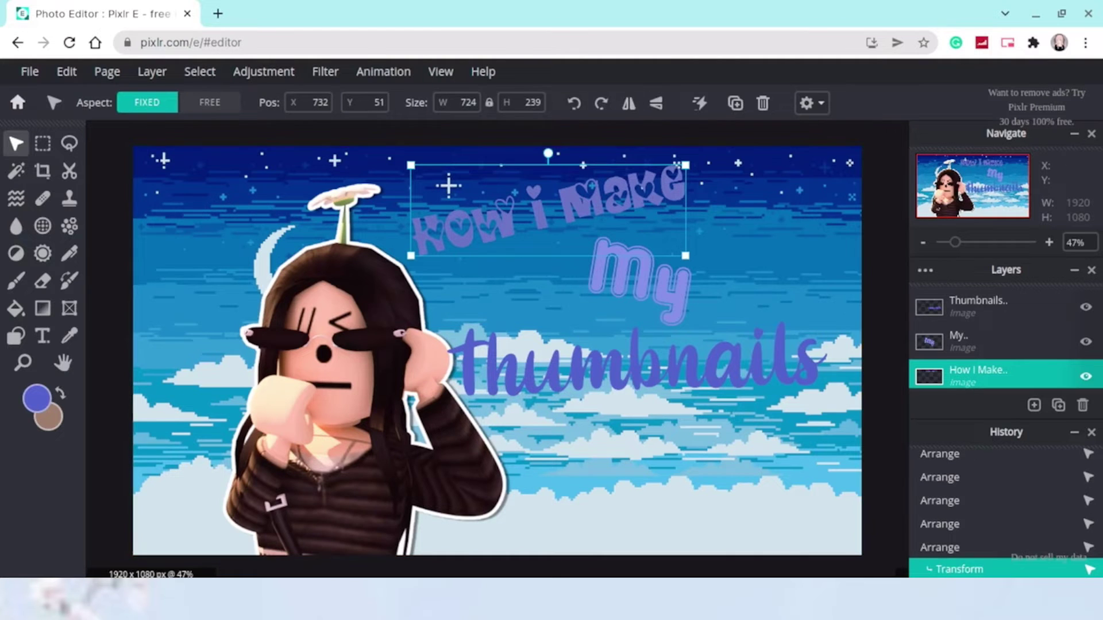
# - Merge the "Thumbnails", "My" and "How I Make" layers into a single text image layer
pyautogui.click(978, 307)
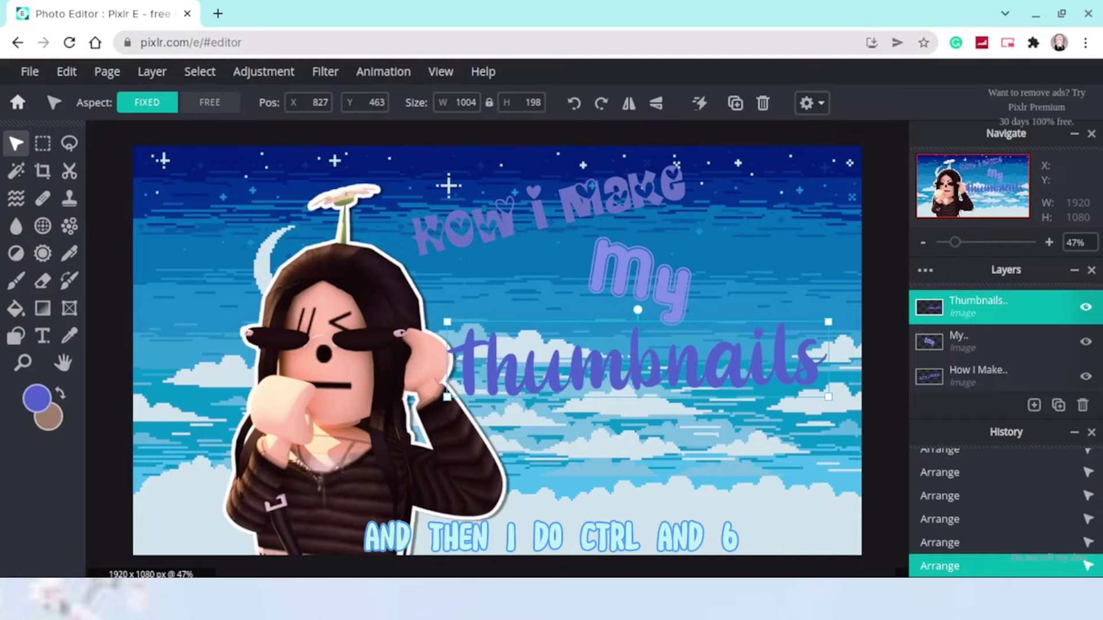
pyautogui.hotkey('ctrl', 'e')
pyautogui.hotkey('ctrl', 'e')
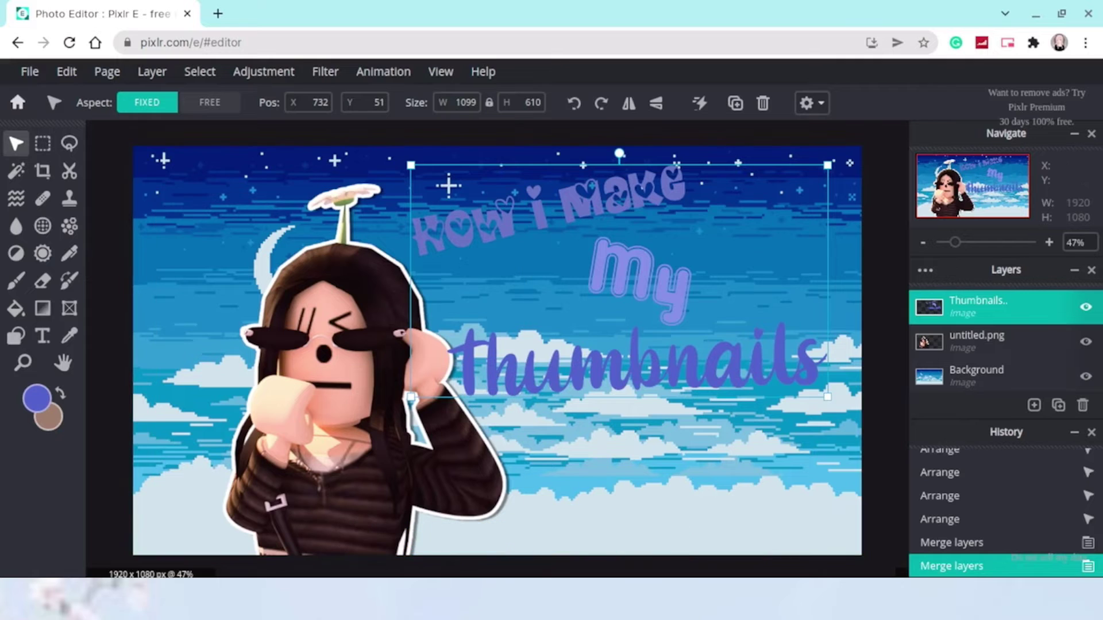
# - Start a Bevel filter on the merged text layer and choose a darker shade of the text's blue as its shadow color
pyautogui.click(326, 71)
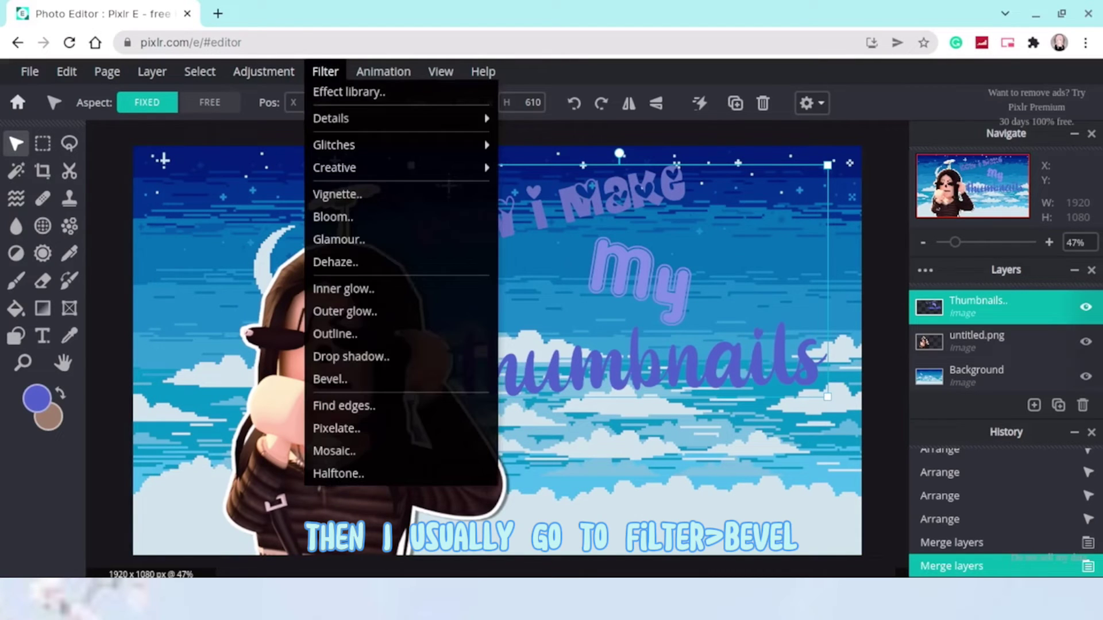
pyautogui.click(326, 71)
pyautogui.click(325, 71)
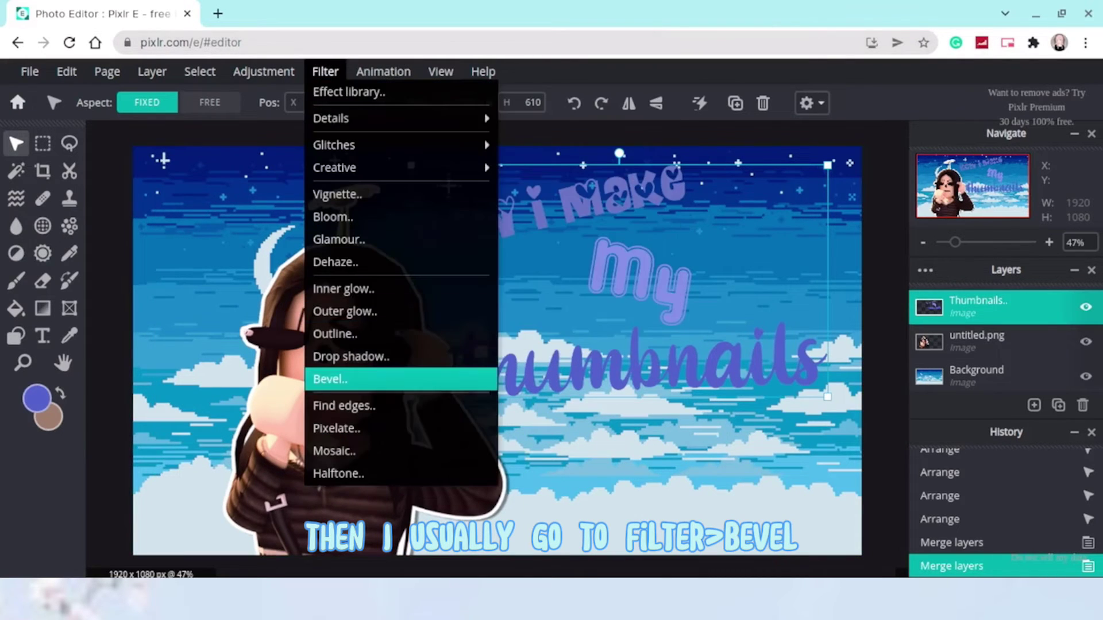
pyautogui.click(330, 379)
pyautogui.click(815, 419)
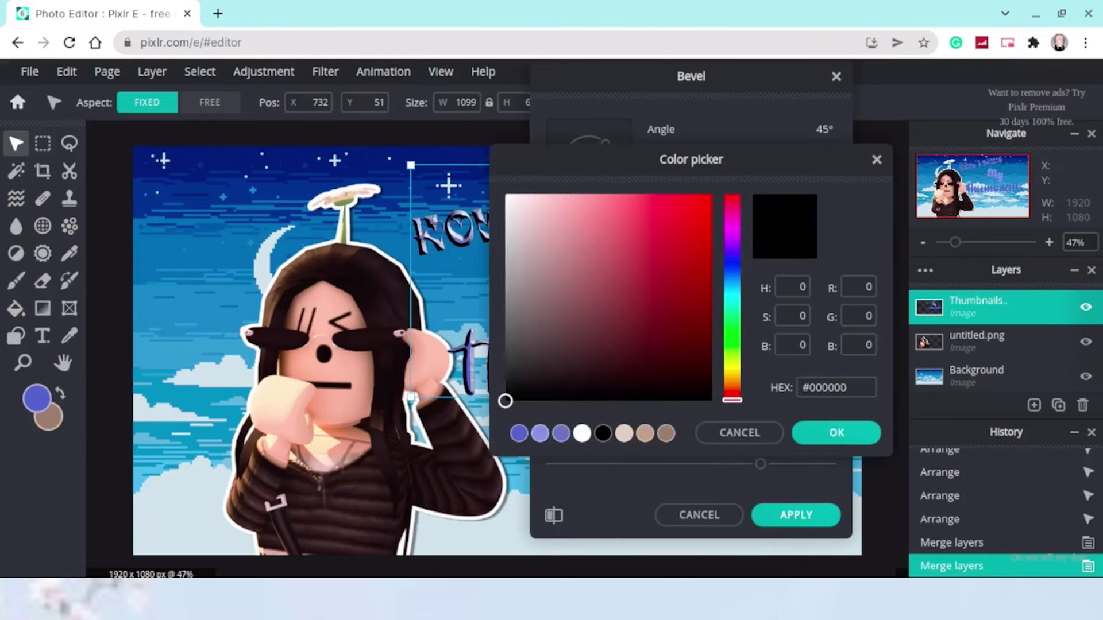
pyautogui.click(518, 433)
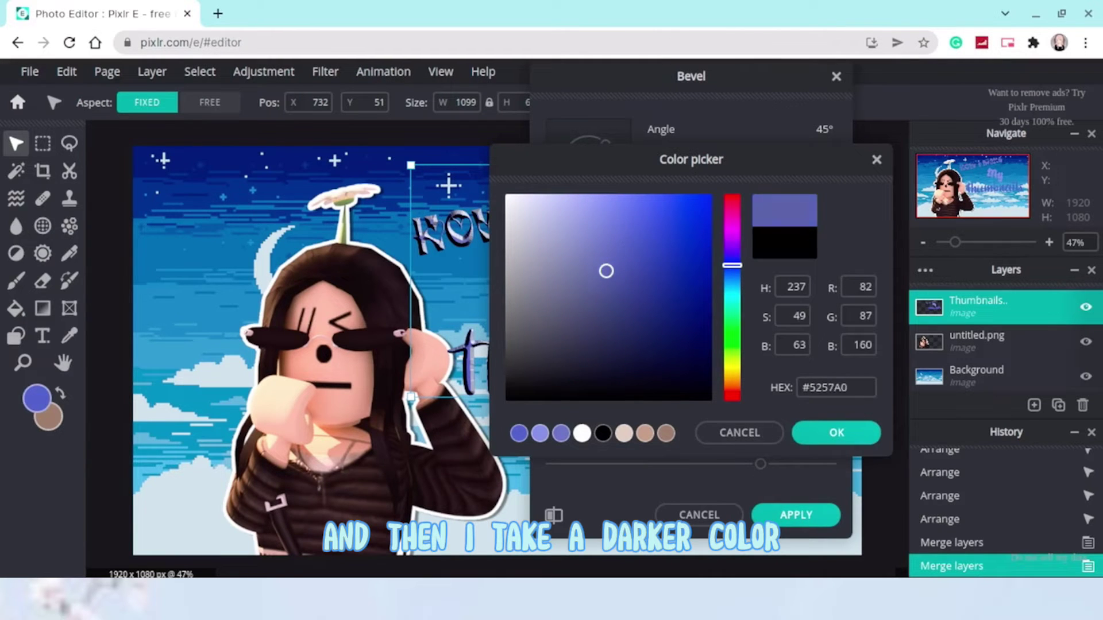
pyautogui.moveTo(606, 270); pyautogui.dragTo(629, 296)
pyautogui.click(836, 433)
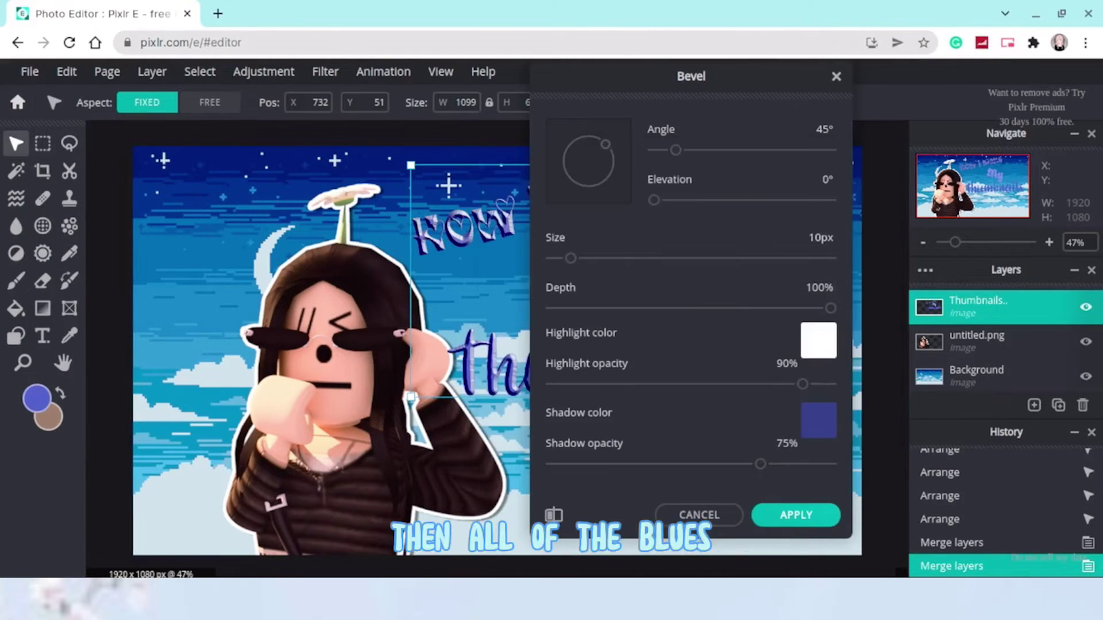
# - Set the bevel's highlight opacity to 100% and shadow opacity to 44%, and apply it
pyautogui.moveTo(691, 75); pyautogui.dragTo(918, 76)
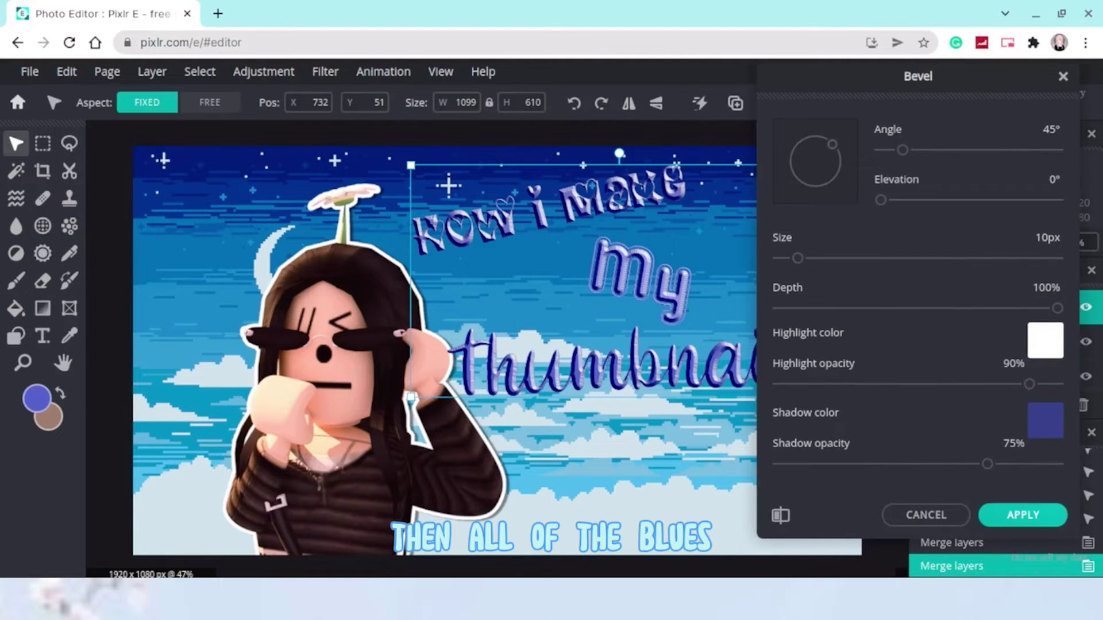
pyautogui.moveTo(1029, 384); pyautogui.dragTo(1034, 384)
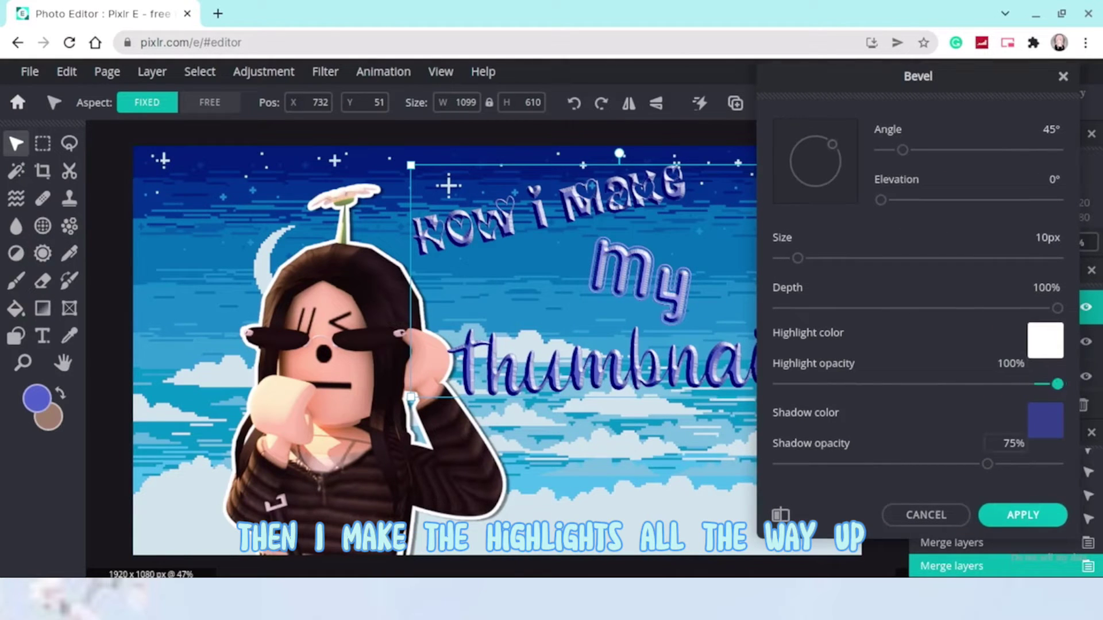
pyautogui.moveTo(987, 464); pyautogui.dragTo(905, 465)
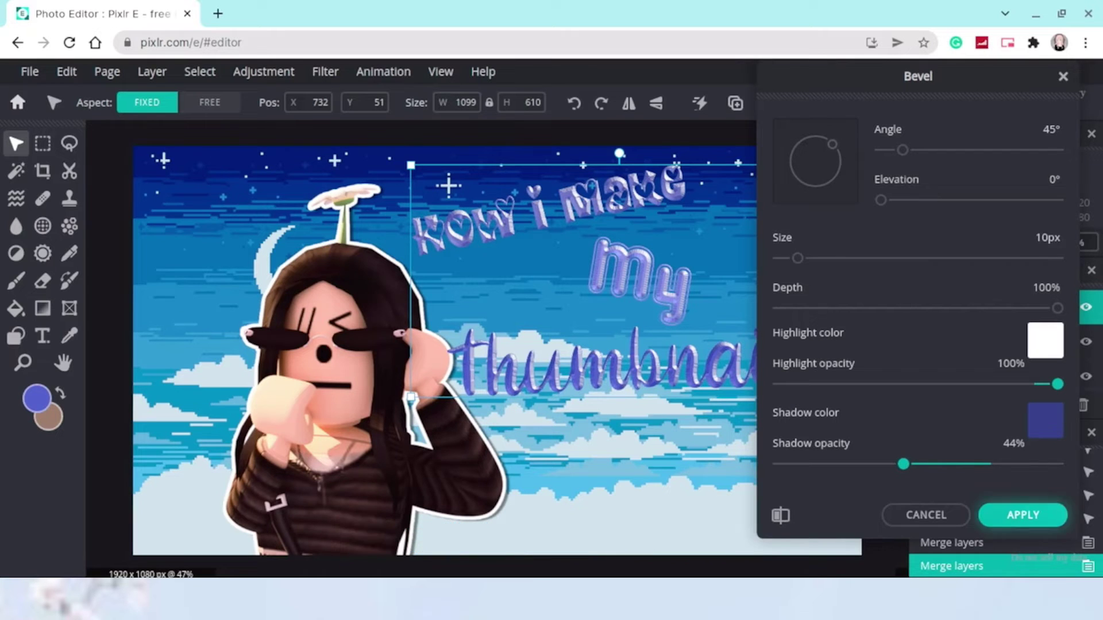
pyautogui.click(1022, 515)
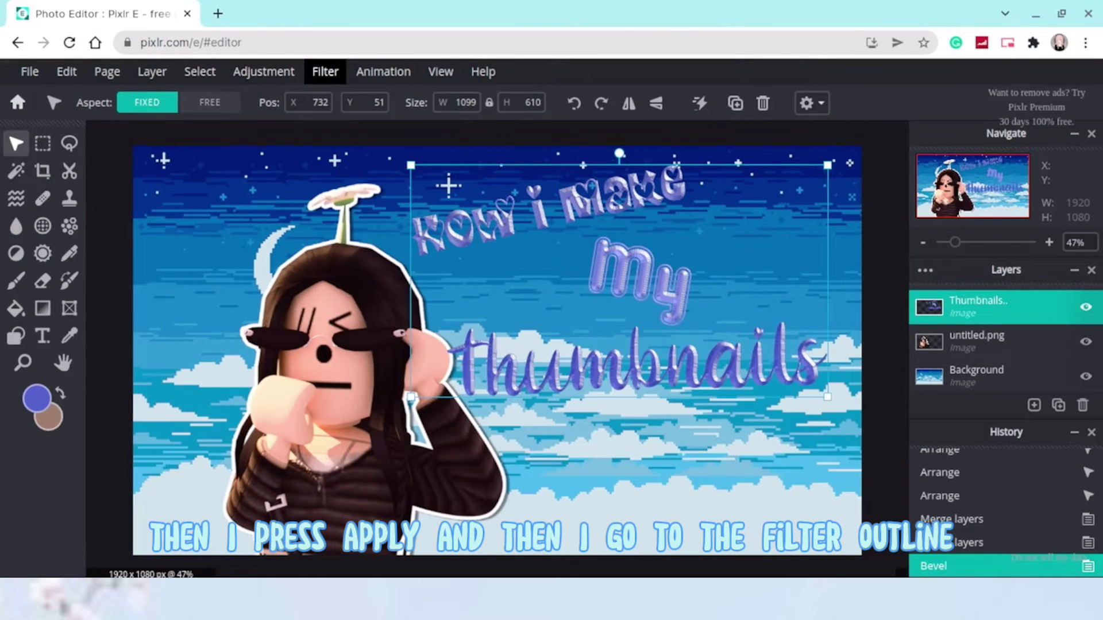
# - Outline the merged text layer in pale lavender #D3D5FD at size 8
pyautogui.click(325, 71)
pyautogui.click(335, 334)
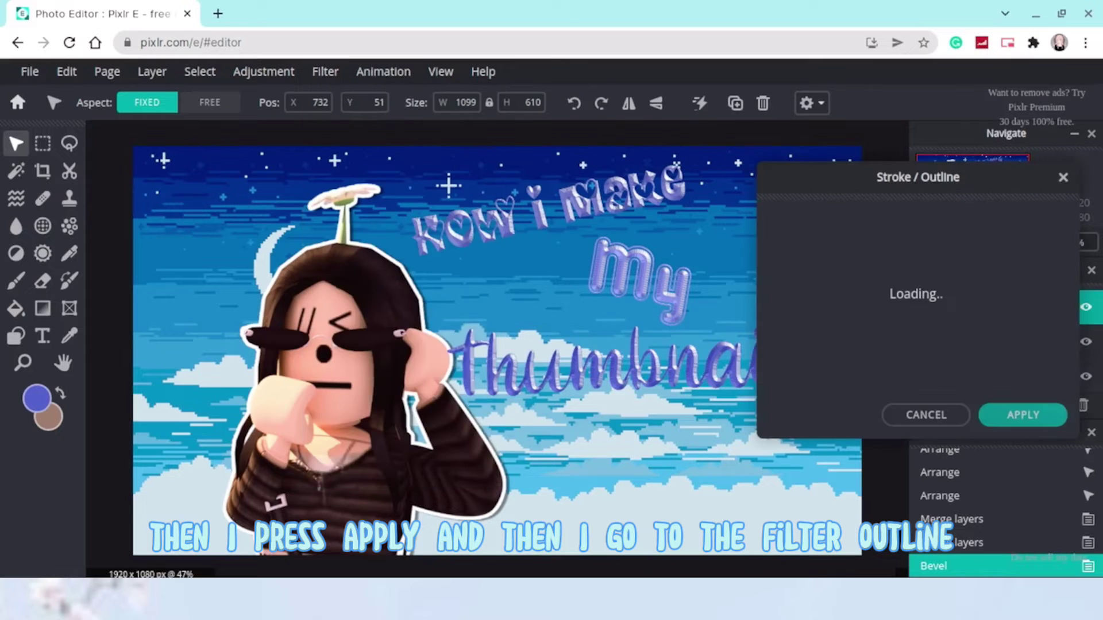
pyautogui.click(1049, 224)
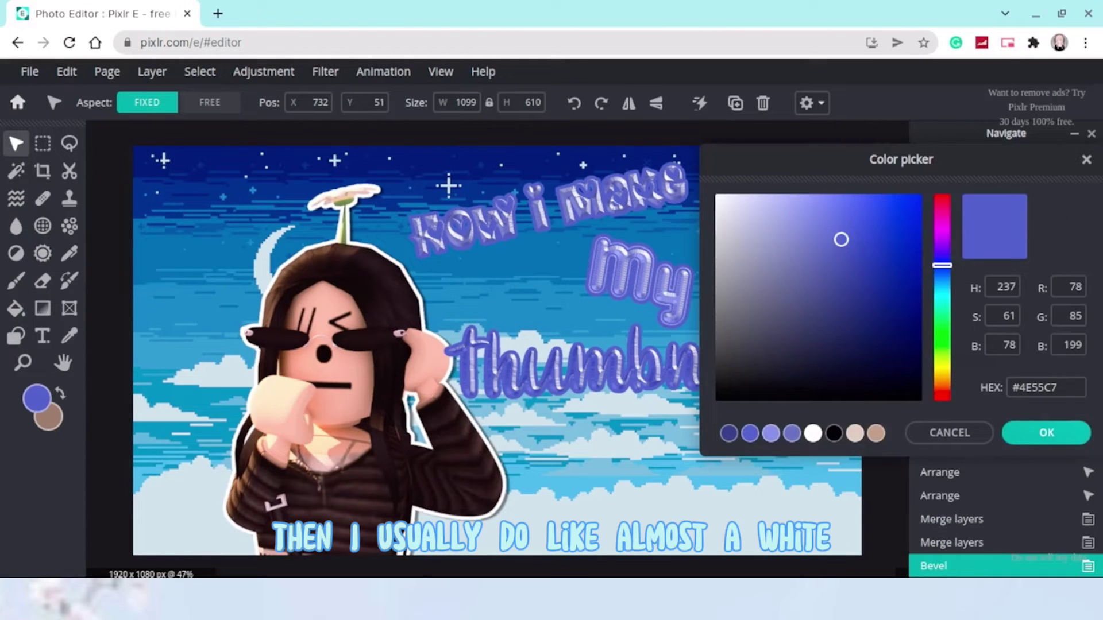
pyautogui.click(742, 194)
pyautogui.moveTo(736, 197); pyautogui.dragTo(750, 196)
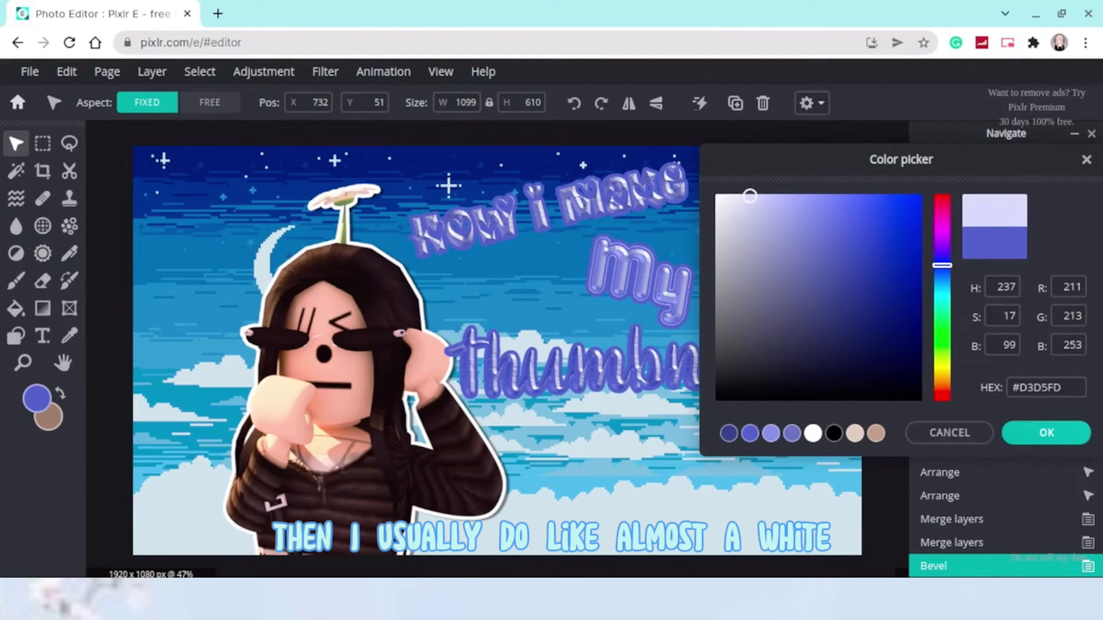
pyautogui.click(1046, 433)
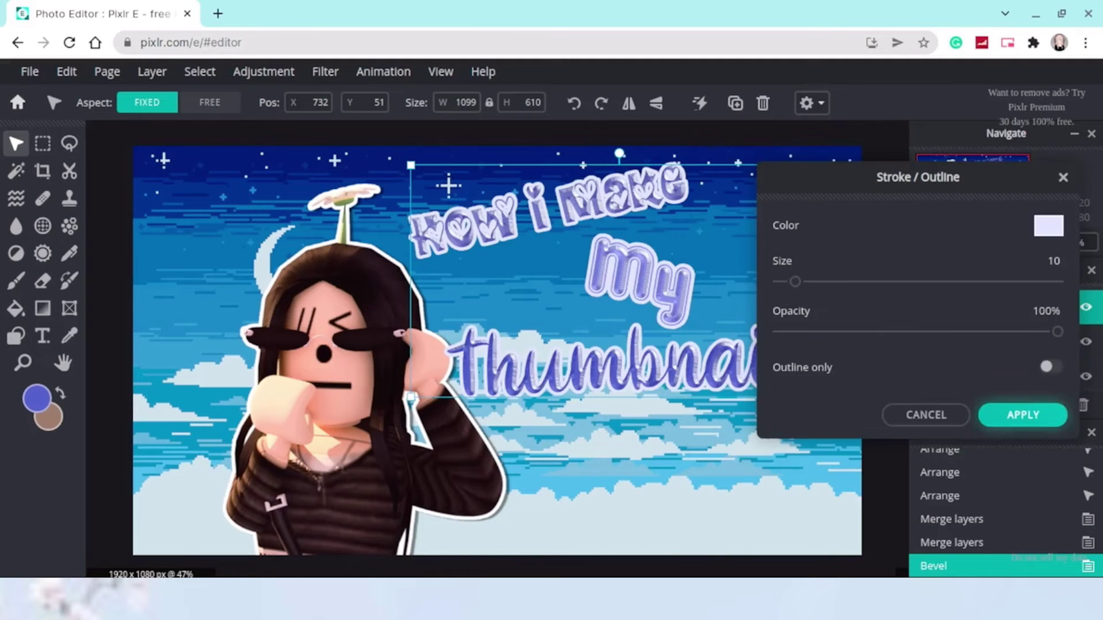
pyautogui.moveTo(795, 282); pyautogui.dragTo(793, 281)
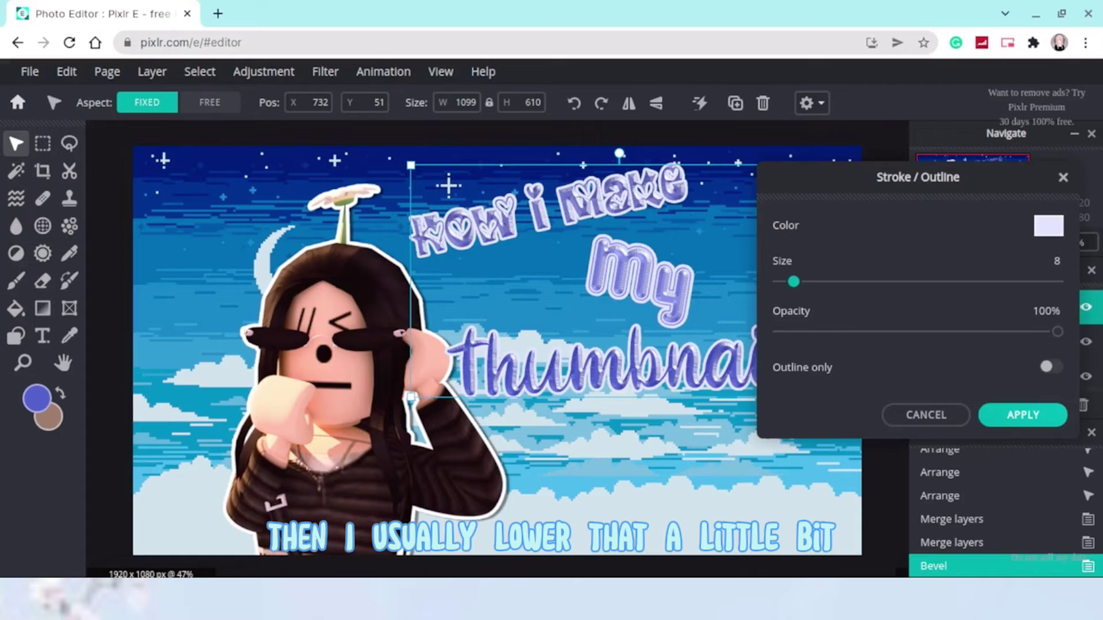
pyautogui.click(1022, 415)
# - Add a drop shadow to the text layer with 48% opacity, 3 px blur, offset x 9 px and offset y 3 px
pyautogui.click(325, 71)
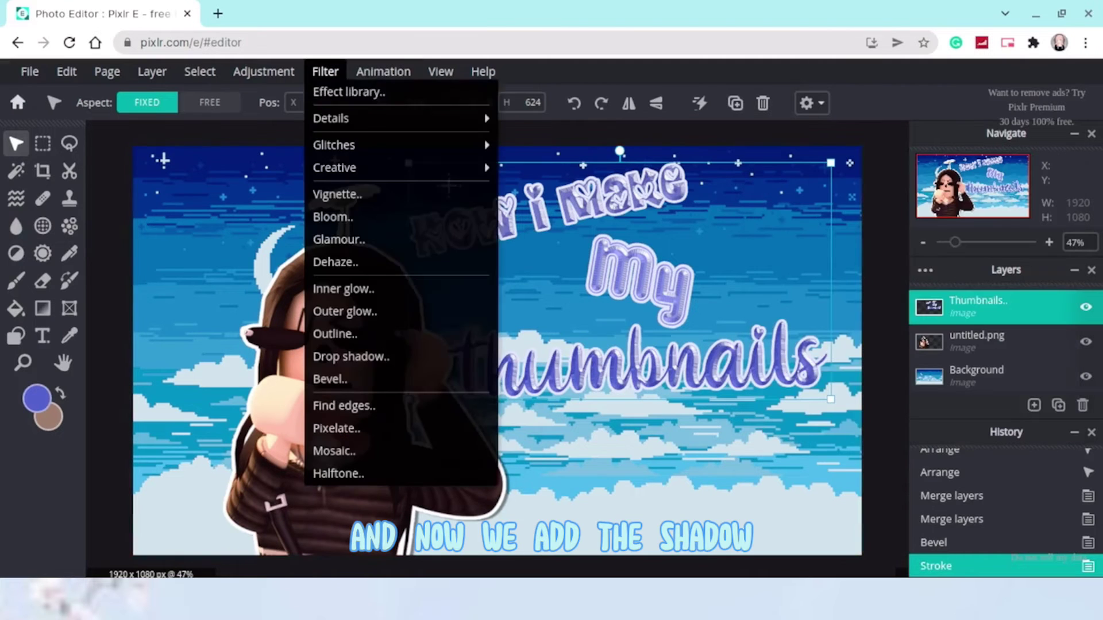
pyautogui.click(351, 357)
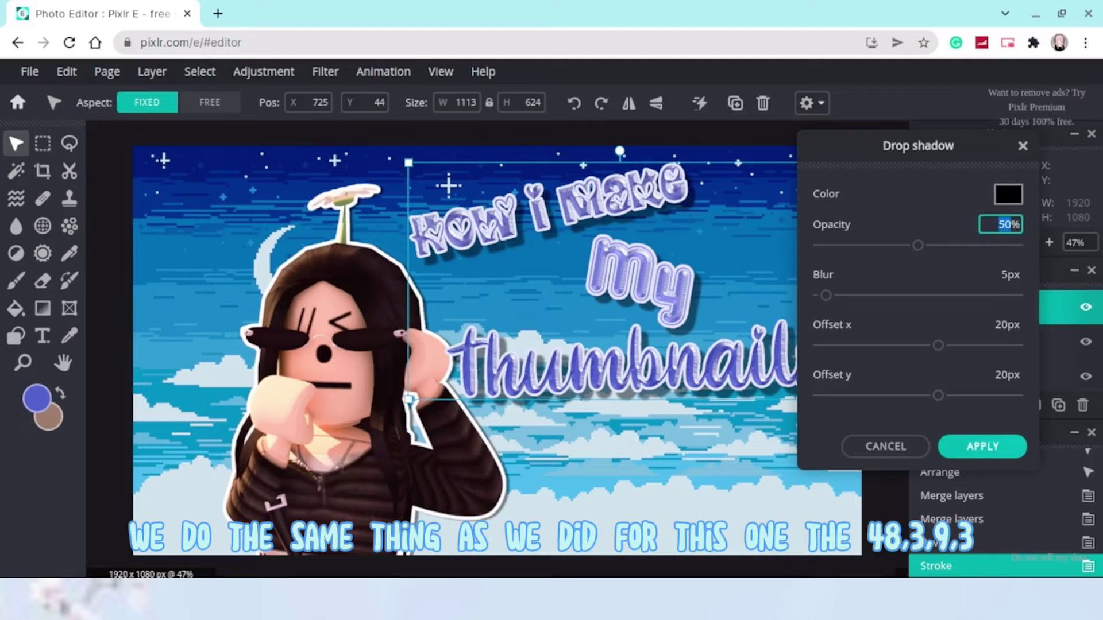
pyautogui.write('48')
pyautogui.press('Tab')
pyautogui.write('9')
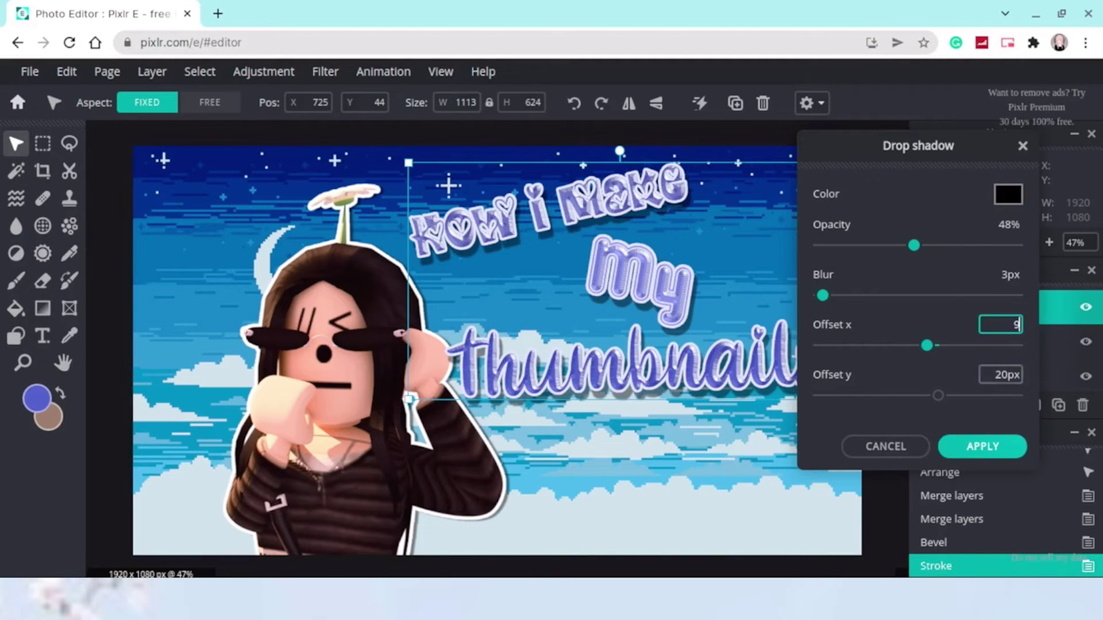
pyautogui.press('Tab')
pyautogui.write('3')
pyautogui.press('Return')
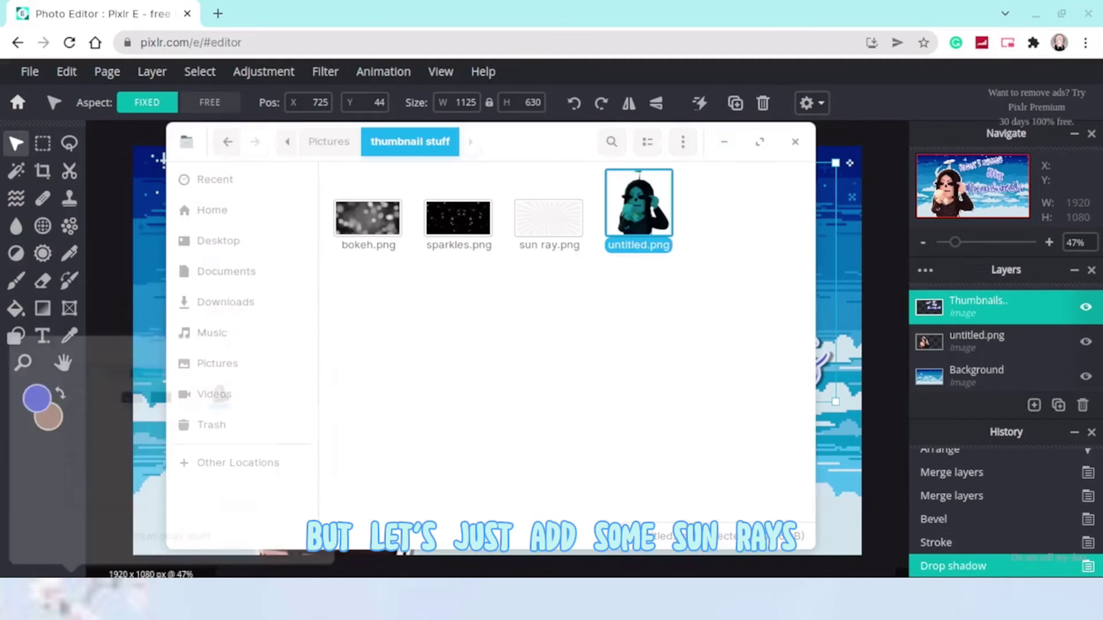
# - Bring sun ray.png from the thumbnail stuff folder into the document as a new layer covering the canvas
pyautogui.moveTo(549, 218); pyautogui.dragTo(844, 373)
pyautogui.click(993, 319)
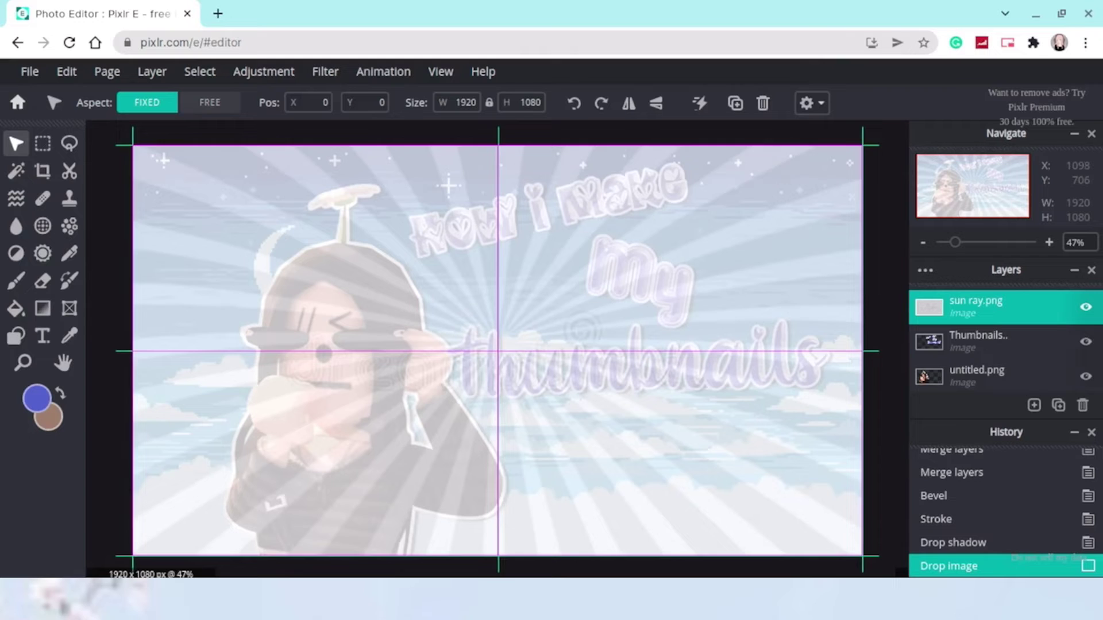
pyautogui.moveTo(550, 414); pyautogui.dragTo(549, 414)
# - Free transform the sun ray layer to 2444 by 1375 px, placed at left -175 and top -56
pyautogui.scroll(-1, 443, 284)
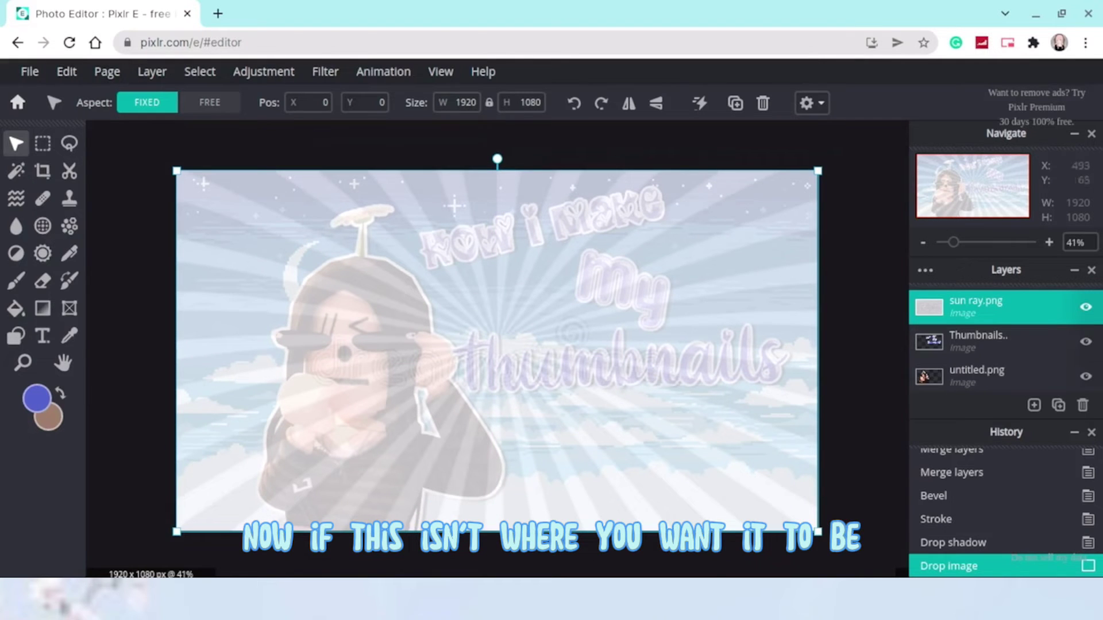
pyautogui.click(66, 71)
pyautogui.click(100, 234)
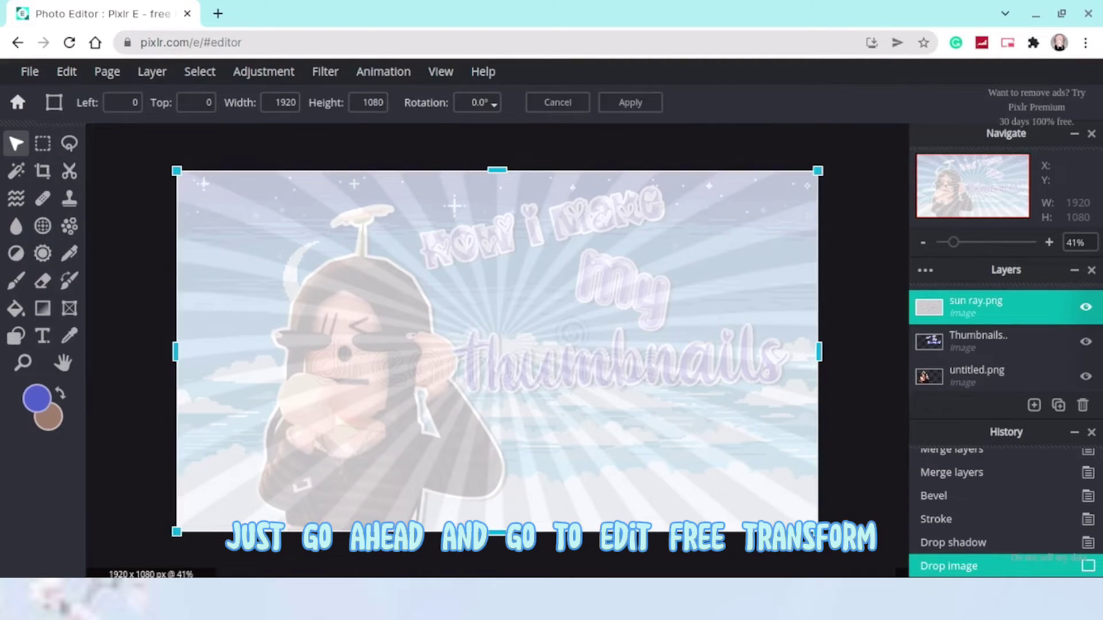
pyautogui.scroll(-2, 497, 351)
pyautogui.moveTo(745, 491); pyautogui.dragTo(881, 566)
pyautogui.moveTo(565, 389); pyautogui.dragTo(472, 359)
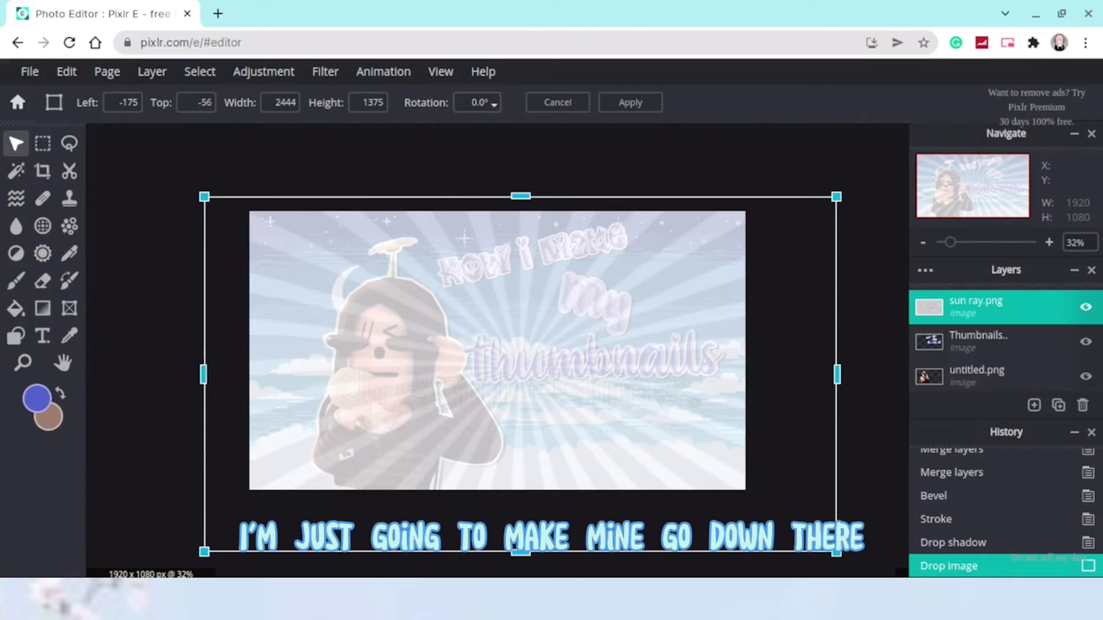
pyautogui.press('Return')
# - Set the sun ray layer's blend mode to Overlay and reduce its opacity
pyautogui.scroll(2, 544, 340)
pyautogui.rightClick(976, 311)
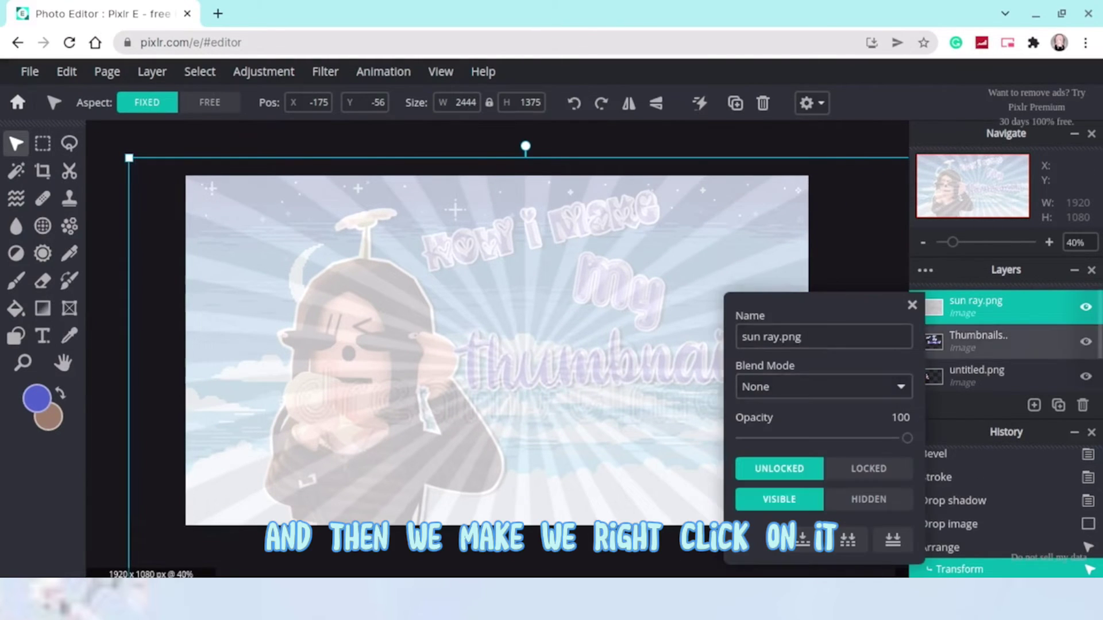
pyautogui.press('Escape')
pyautogui.rightClick(976, 305)
pyautogui.click(824, 394)
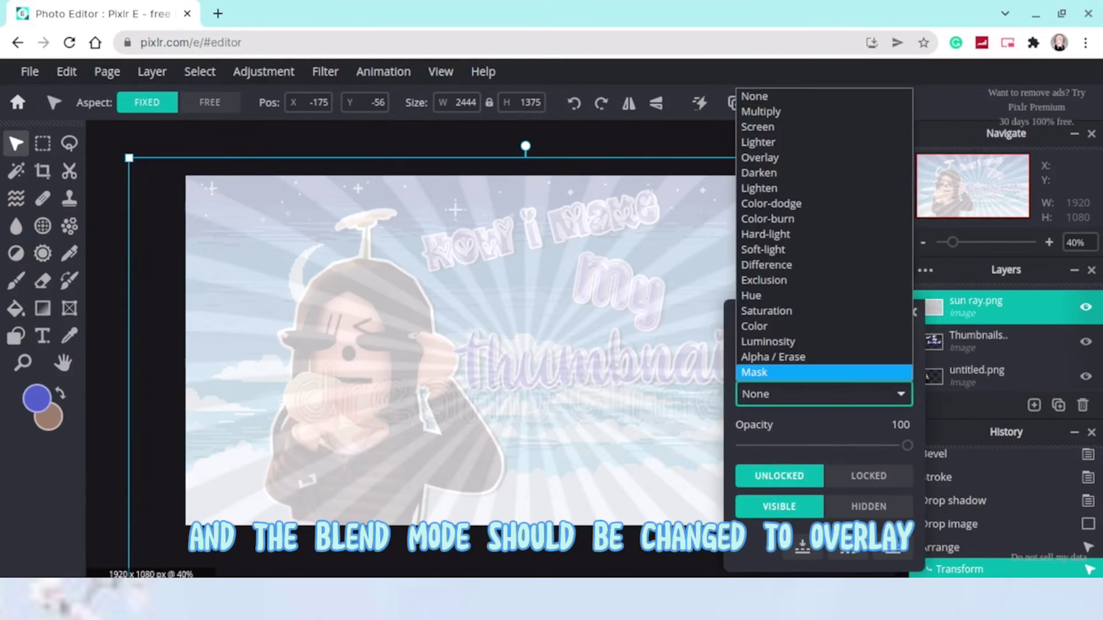
pyautogui.click(759, 157)
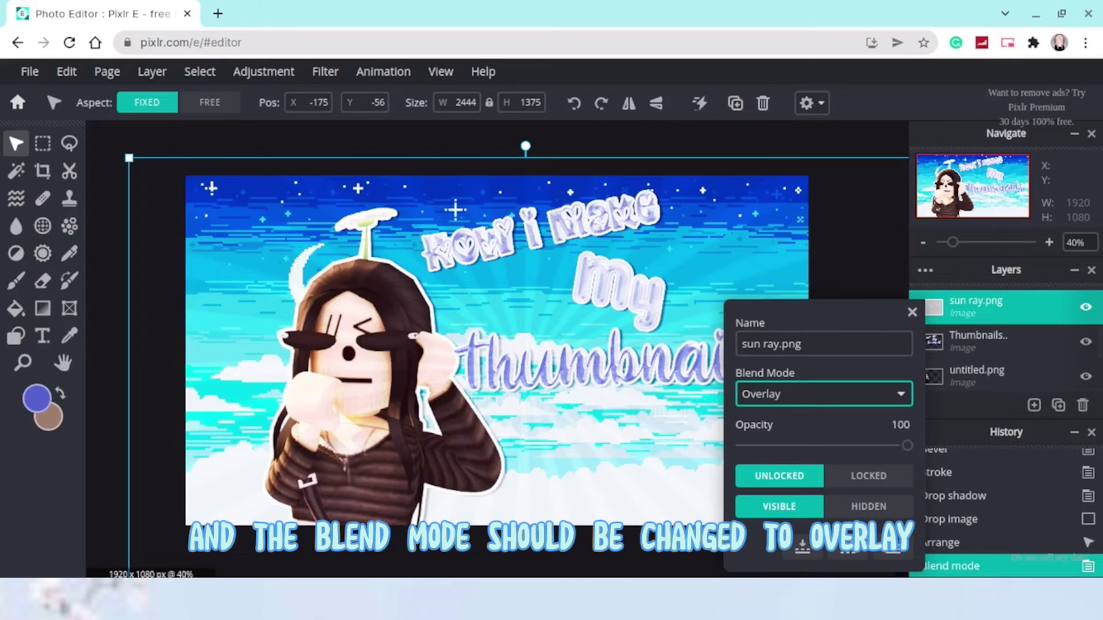
pyautogui.moveTo(907, 446); pyautogui.dragTo(824, 446)
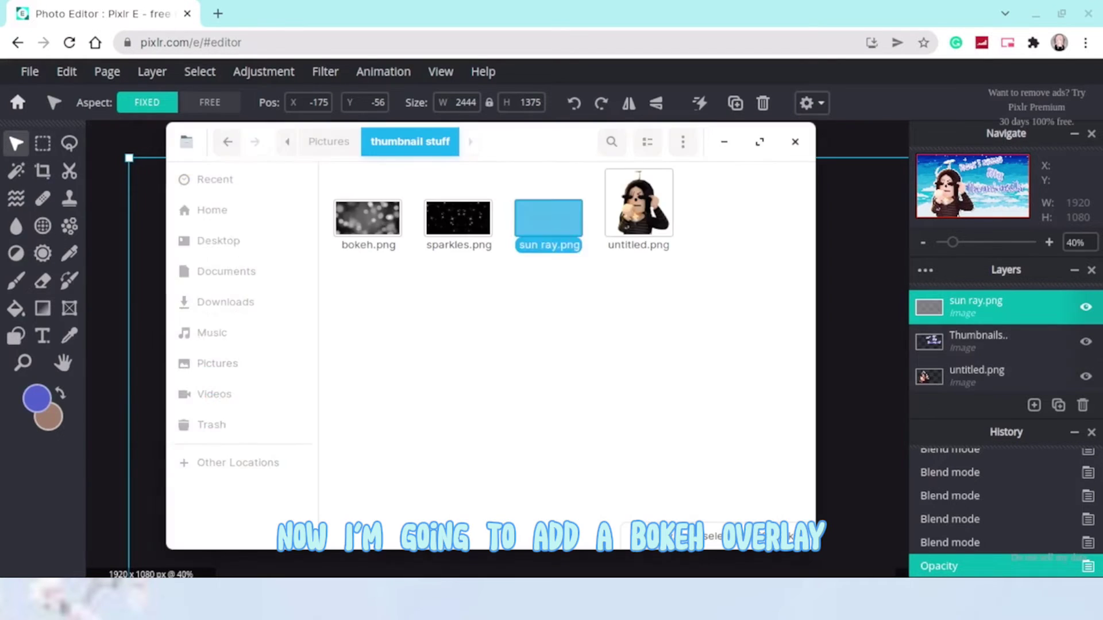
# - Bring bokeh.png from the thumbnail stuff folder into the document as a new layer above the sun rays
pyautogui.hotkey('ctrl', 'shift', 'o')
pyautogui.moveTo(367, 218); pyautogui.dragTo(942, 394)
pyautogui.click(993, 322)
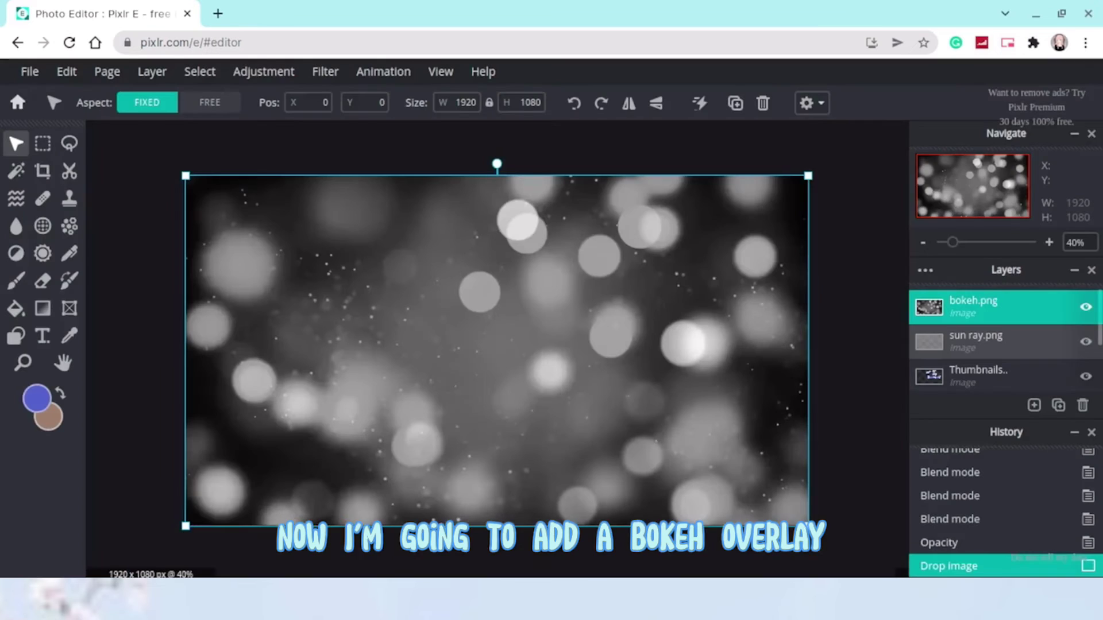
# - Set the bokeh layer's blend mode to Overlay and its opacity to 18
pyautogui.click(925, 270)
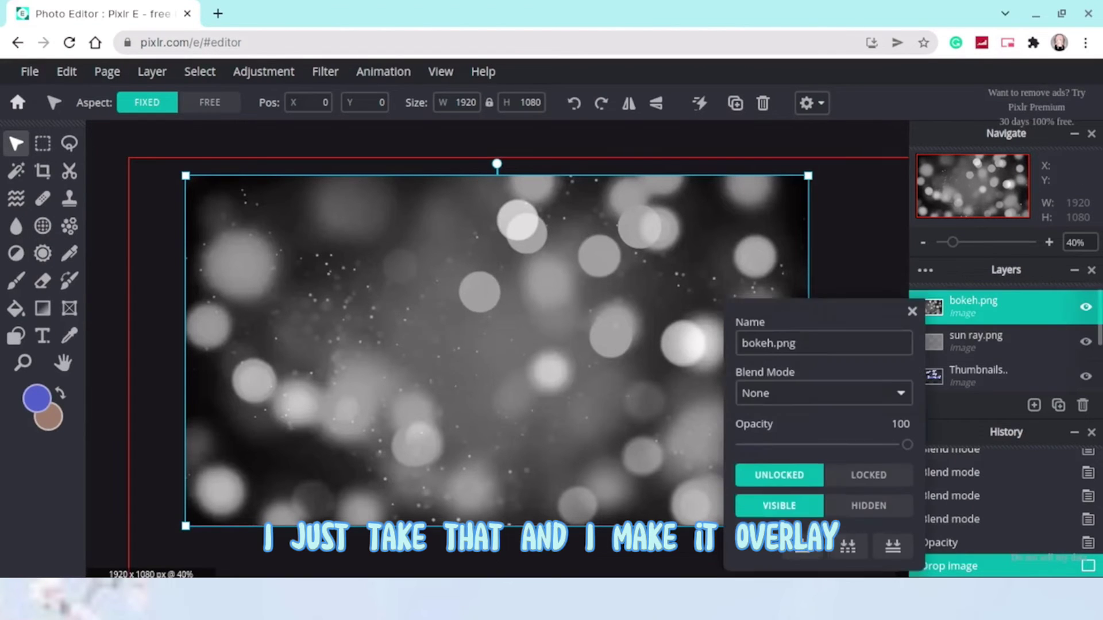
pyautogui.click(823, 386)
pyautogui.click(760, 150)
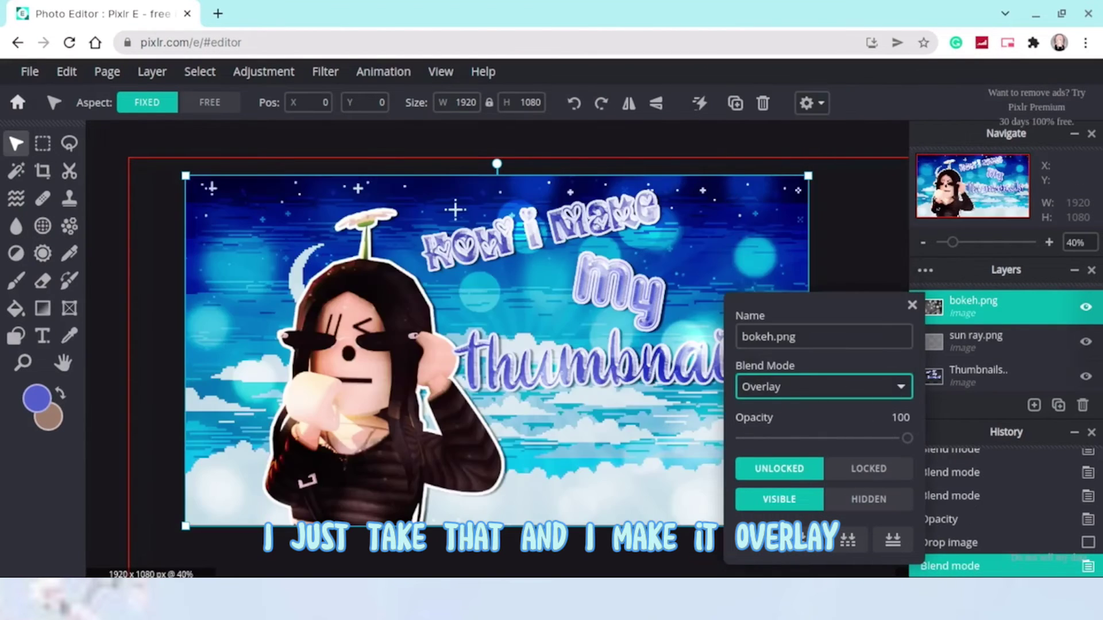
pyautogui.moveTo(907, 438); pyautogui.dragTo(772, 439)
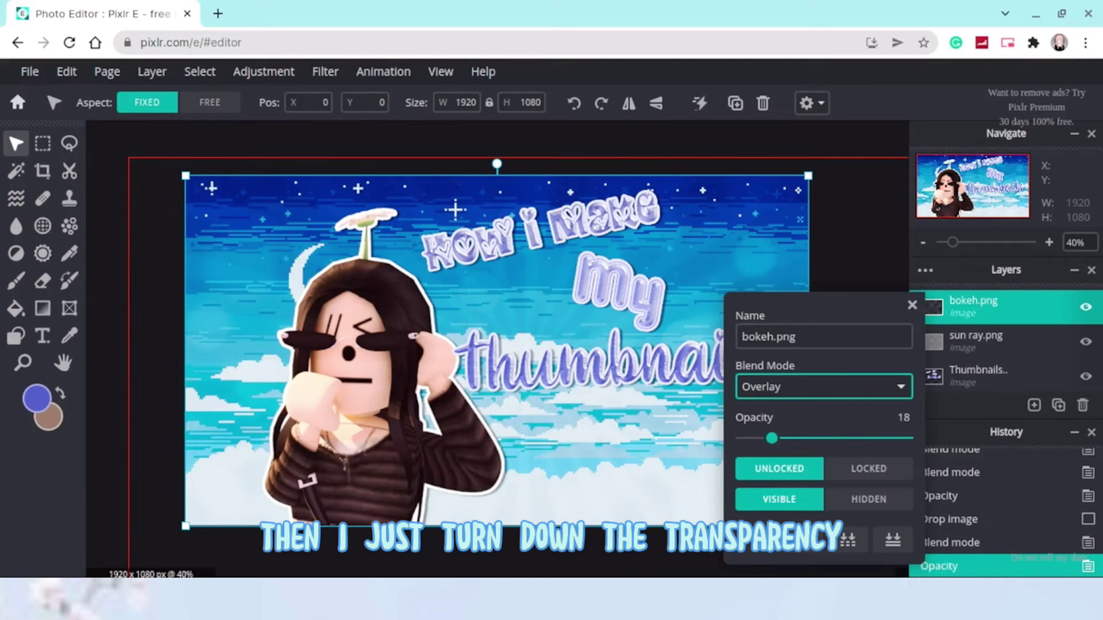
pyautogui.click(912, 305)
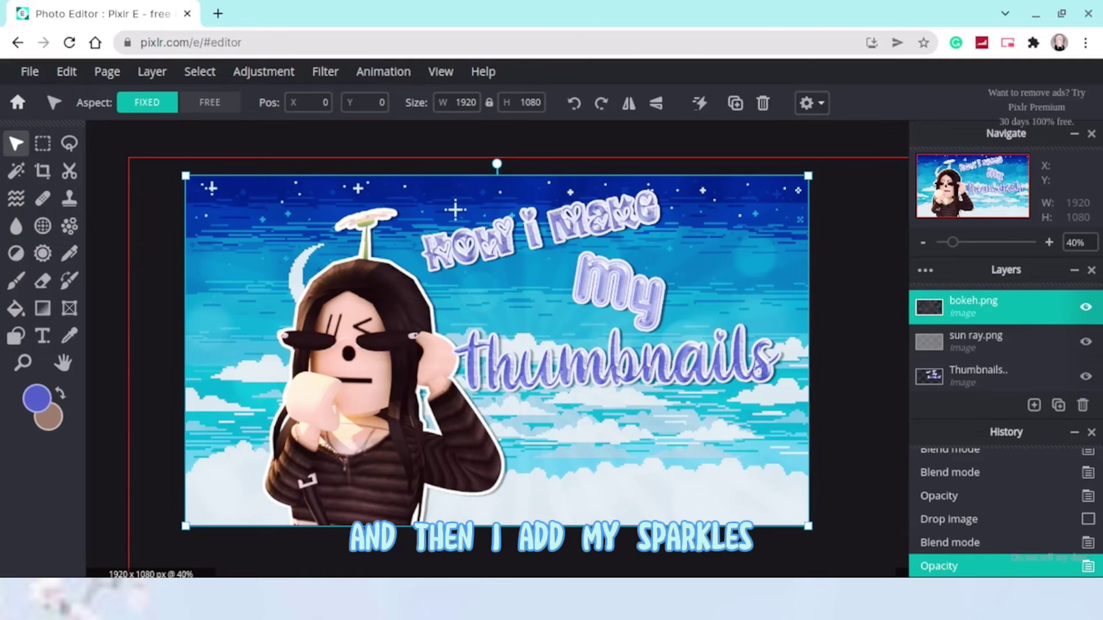
# - Bring sparkles.png from the thumbnail stuff folder into the document as a new layer above the bokeh
pyautogui.hotkey('alt', 'Tab')
pyautogui.moveTo(458, 218); pyautogui.dragTo(804, 402)
pyautogui.click(992, 312)
# - Set the sparkles layer's blend mode to Screen and lower its opacity until the sparkles are faint
pyautogui.click(977, 304)
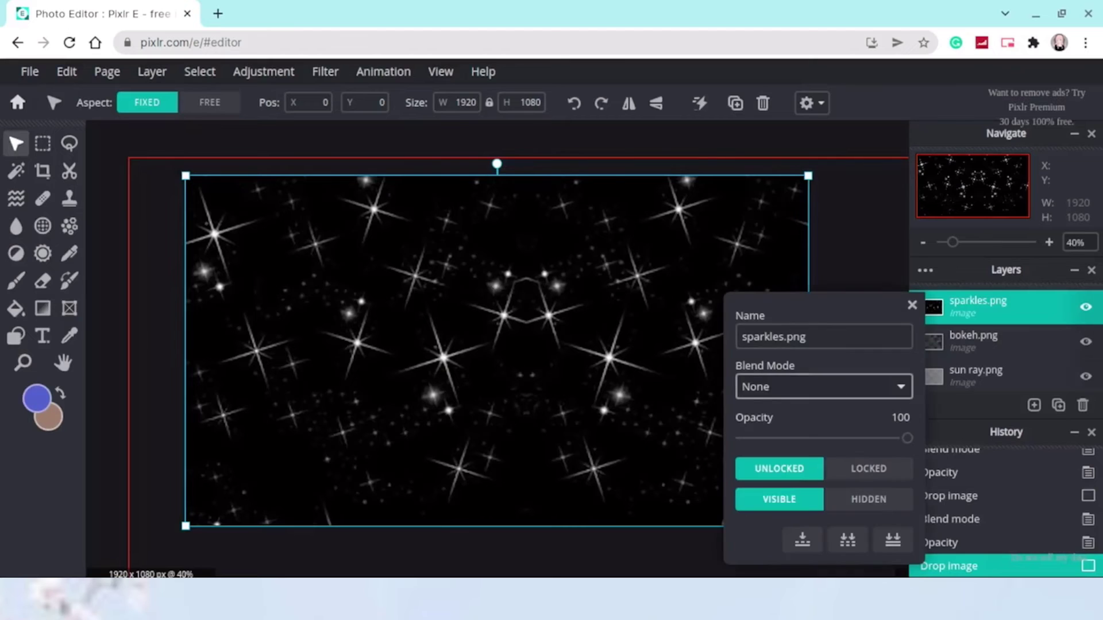
pyautogui.click(823, 387)
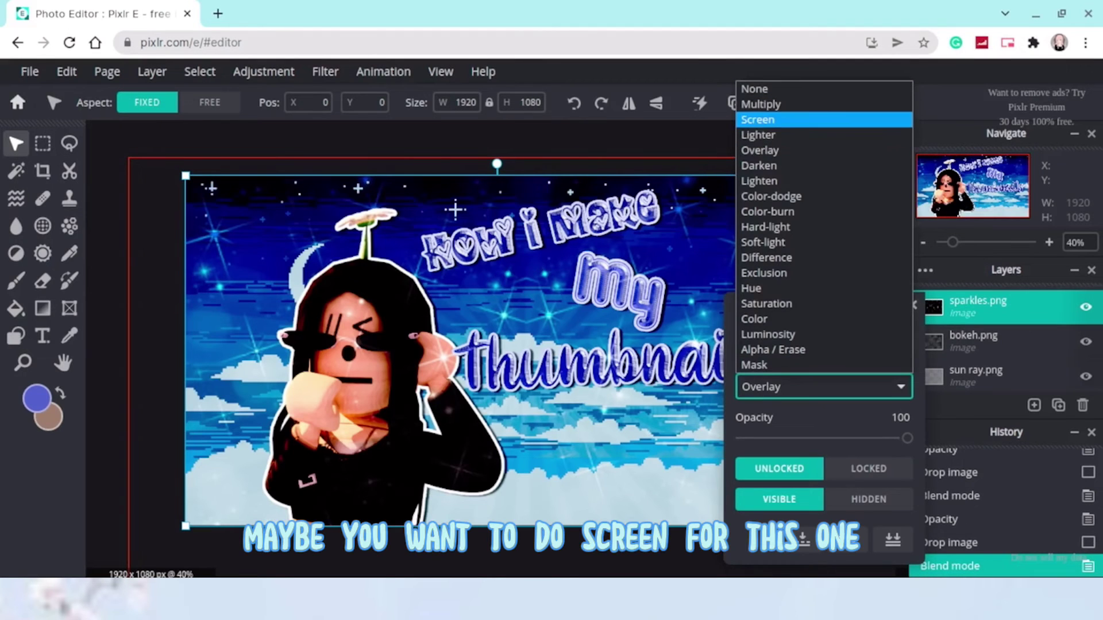
pyautogui.click(768, 119)
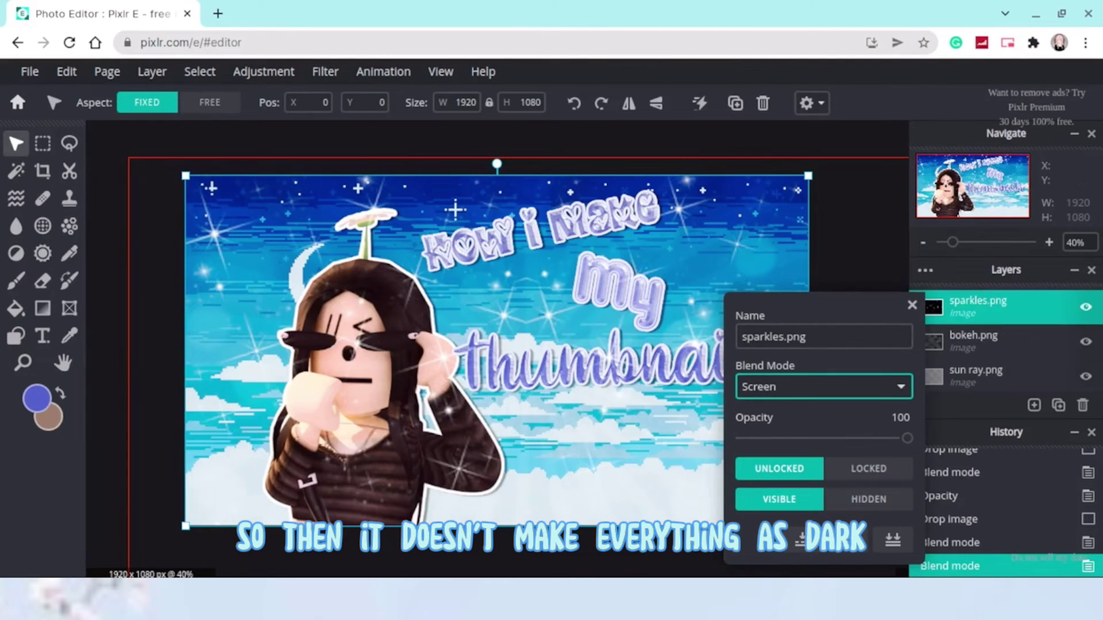
pyautogui.moveTo(907, 439); pyautogui.dragTo(771, 438)
pyautogui.click(911, 305)
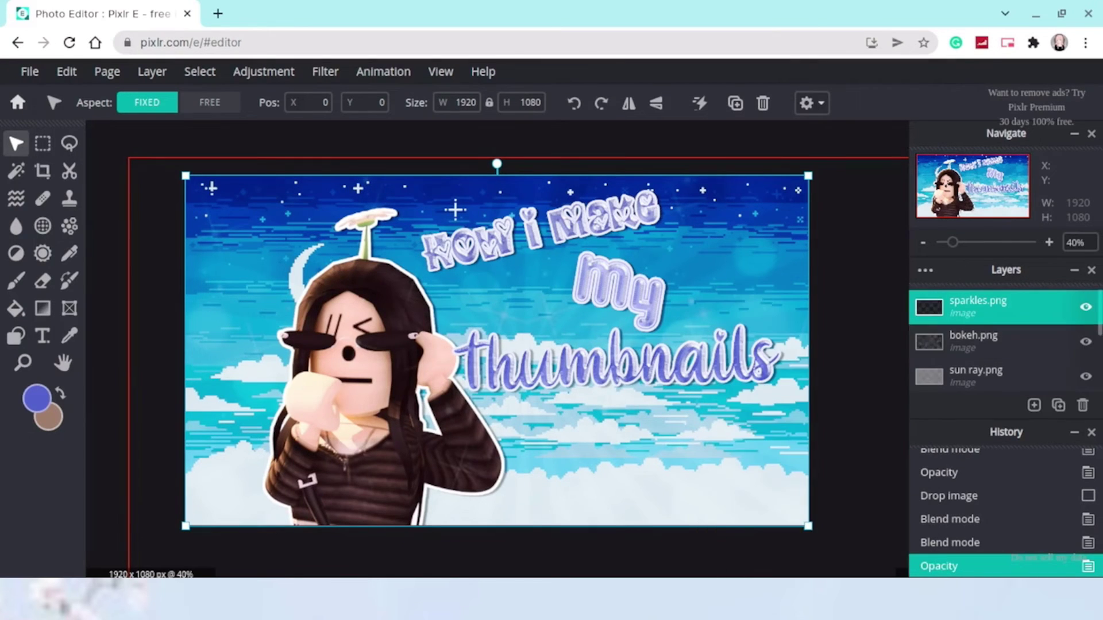
# - Move the character layer untitled.png to the top of the layer stack, above the sparkles, and deselect it
pyautogui.scroll(-2, 1005, 360)
pyautogui.moveTo(1005, 360); pyautogui.dragTo(1005, 296)
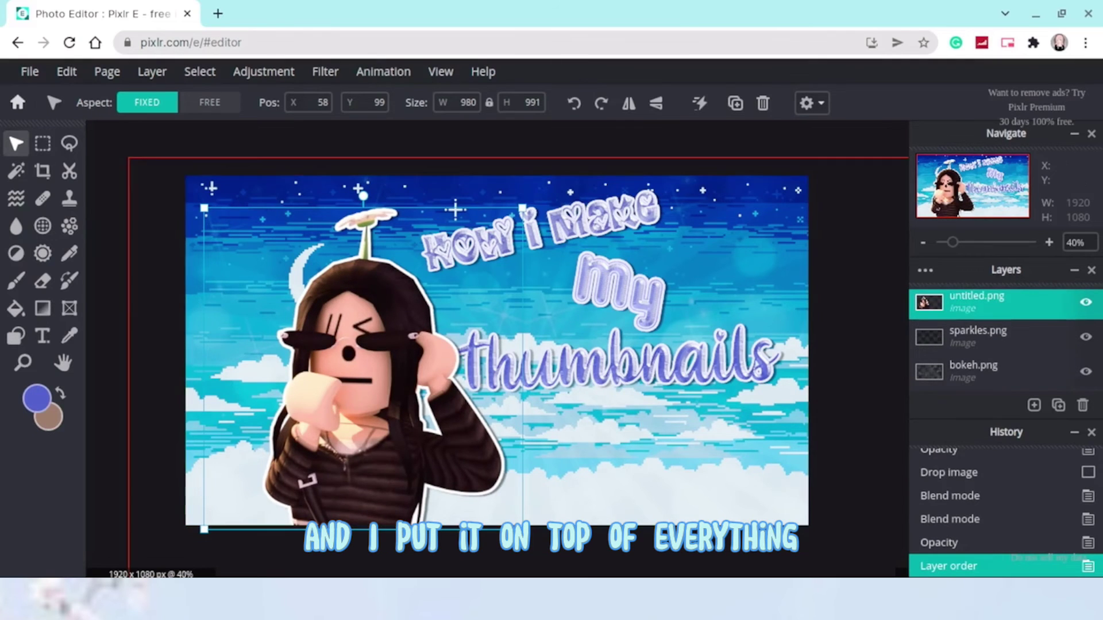
pyautogui.scroll(-3, 497, 351)
pyautogui.click(736, 269)
pyautogui.hotkey('ctrl', '+')
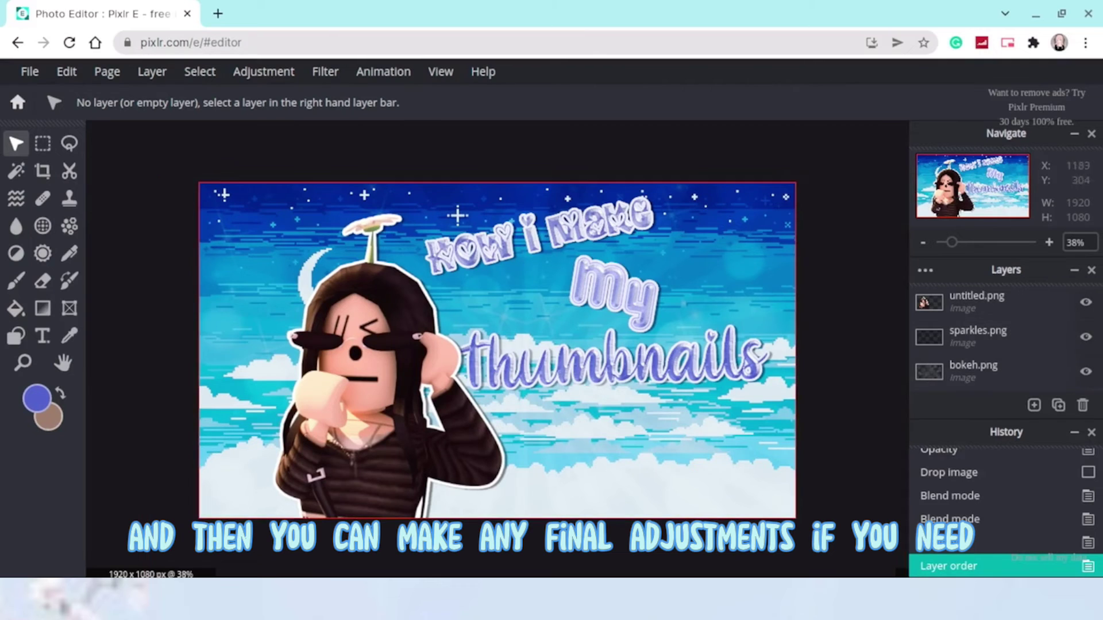
# - Fine-tune the opacity of the sparkles, bokeh and sun ray layers so the overlays show slightly more strongly
pyautogui.doubleClick(976, 337)
pyautogui.moveTo(770, 451); pyautogui.dragTo(860, 451)
pyautogui.doubleClick(976, 371)
pyautogui.scroll(-1, 1005, 339)
pyautogui.doubleClick(977, 363)
pyautogui.click(912, 317)
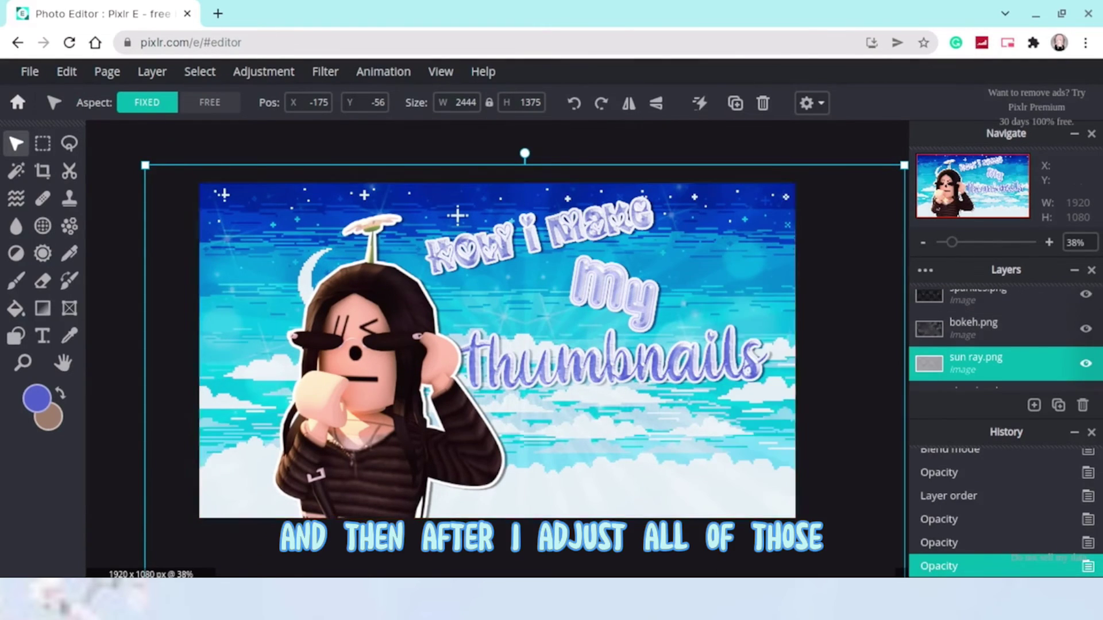
pyautogui.hotkey('ctrl', '-')
pyautogui.hotkey('ctrl', '+')
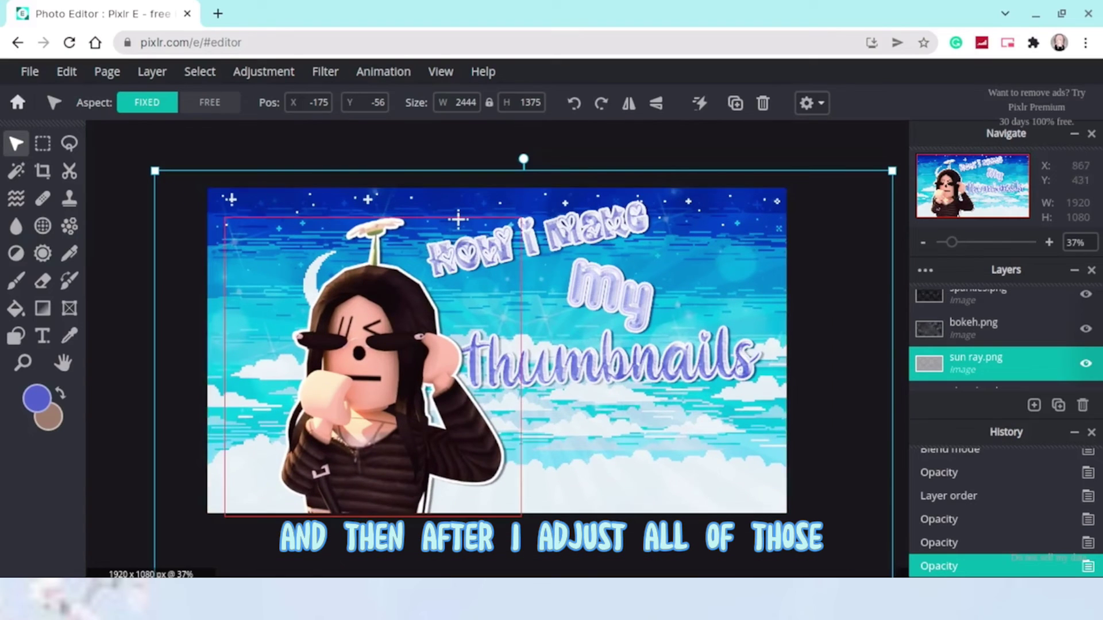
# - Apply a Gaussian blur with an amount of 48 to the Background layer and deselect it
pyautogui.scroll(-2, 1005, 339)
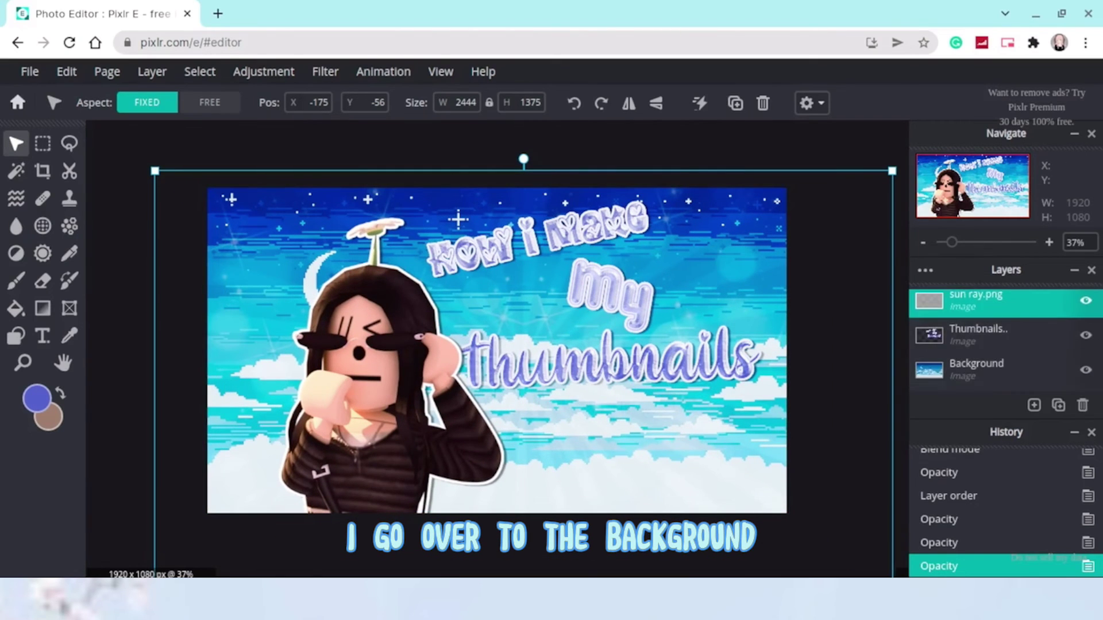
pyautogui.click(1005, 370)
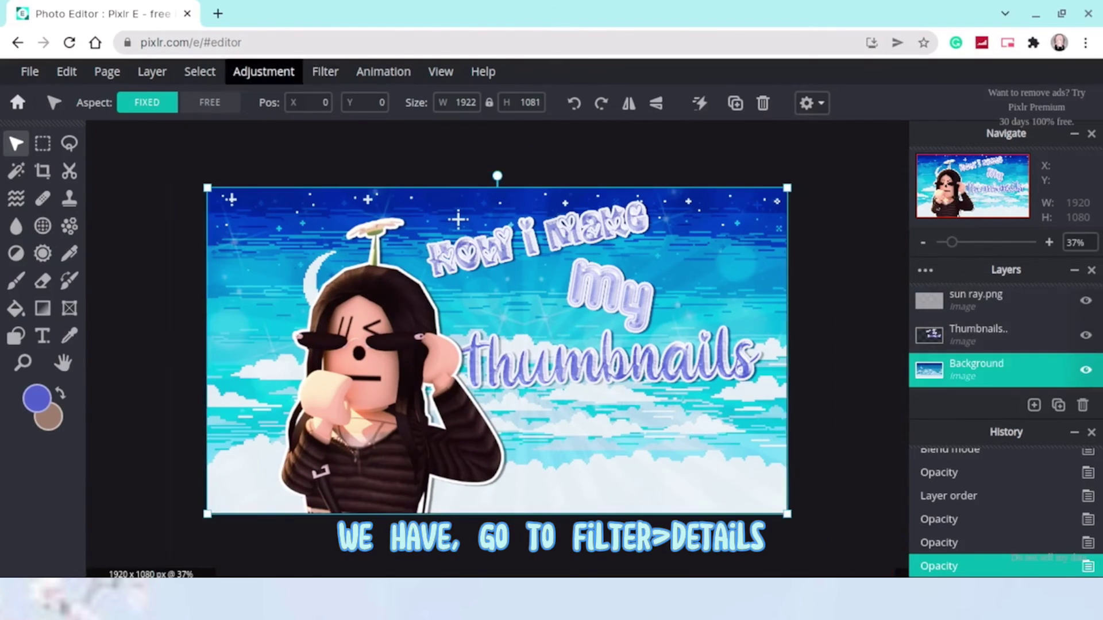
pyautogui.click(325, 71)
pyautogui.moveTo(367, 119)
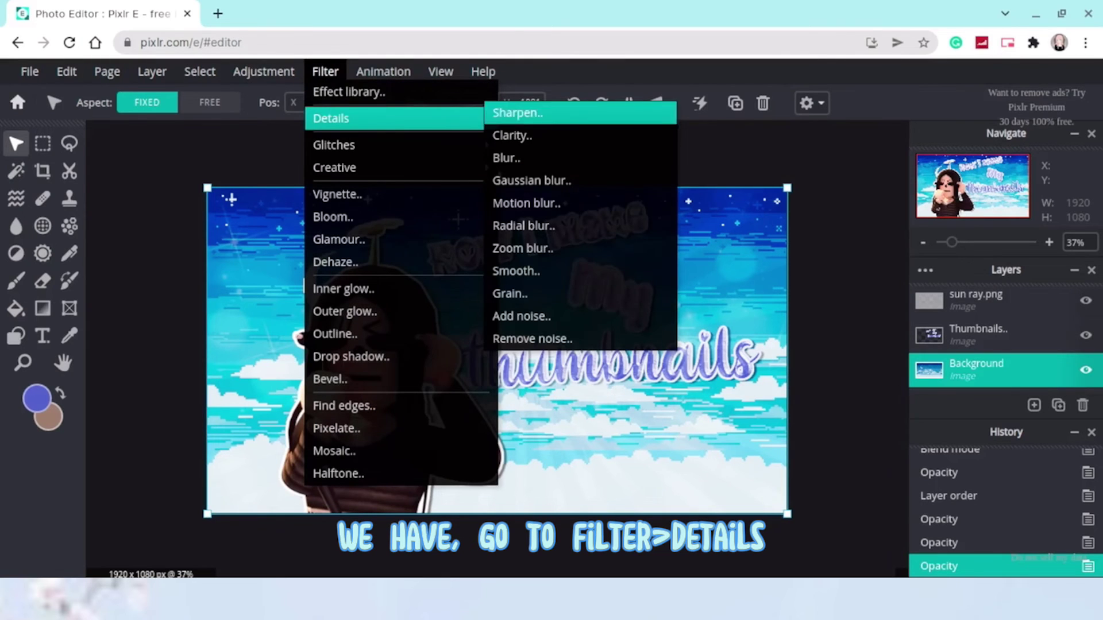
pyautogui.click(532, 180)
pyautogui.moveTo(779, 324); pyautogui.dragTo(848, 324)
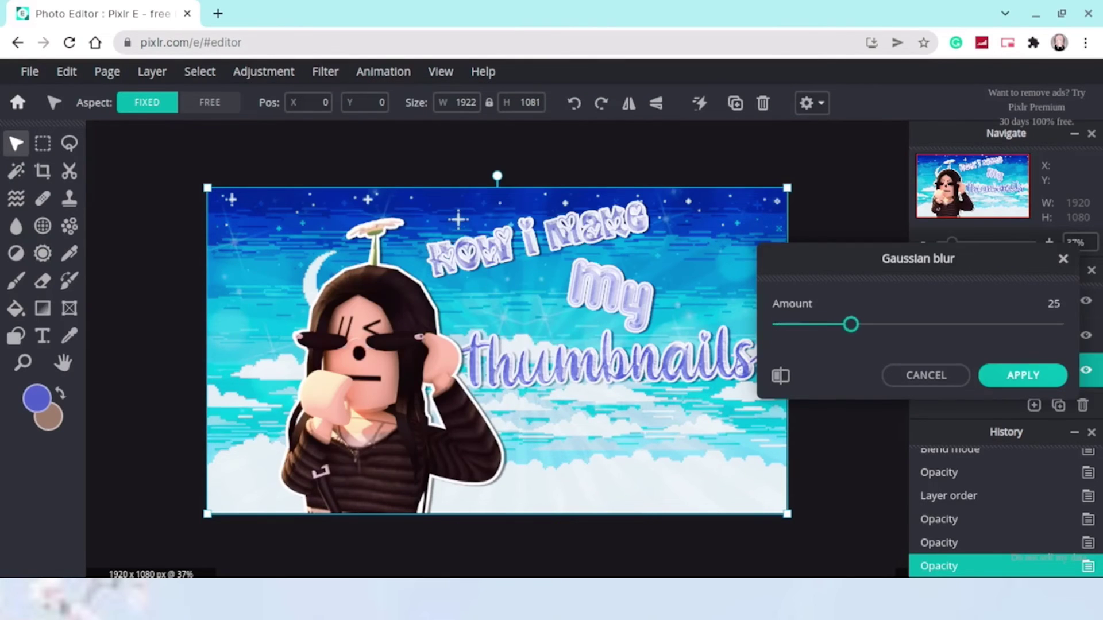
pyautogui.moveTo(944, 325); pyautogui.dragTo(914, 325)
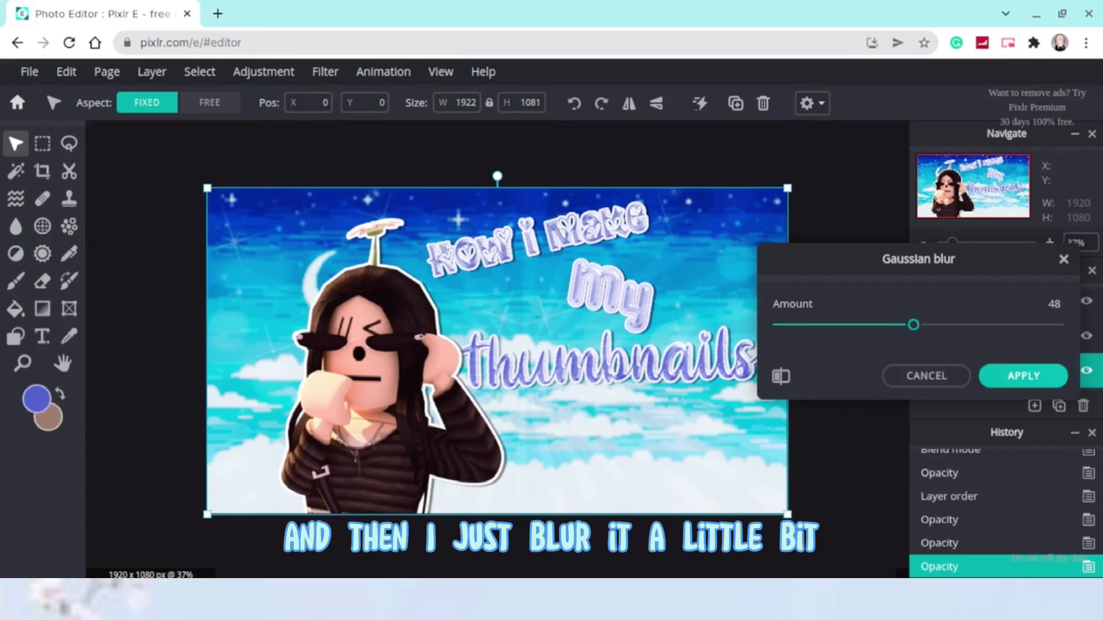
pyautogui.click(1023, 376)
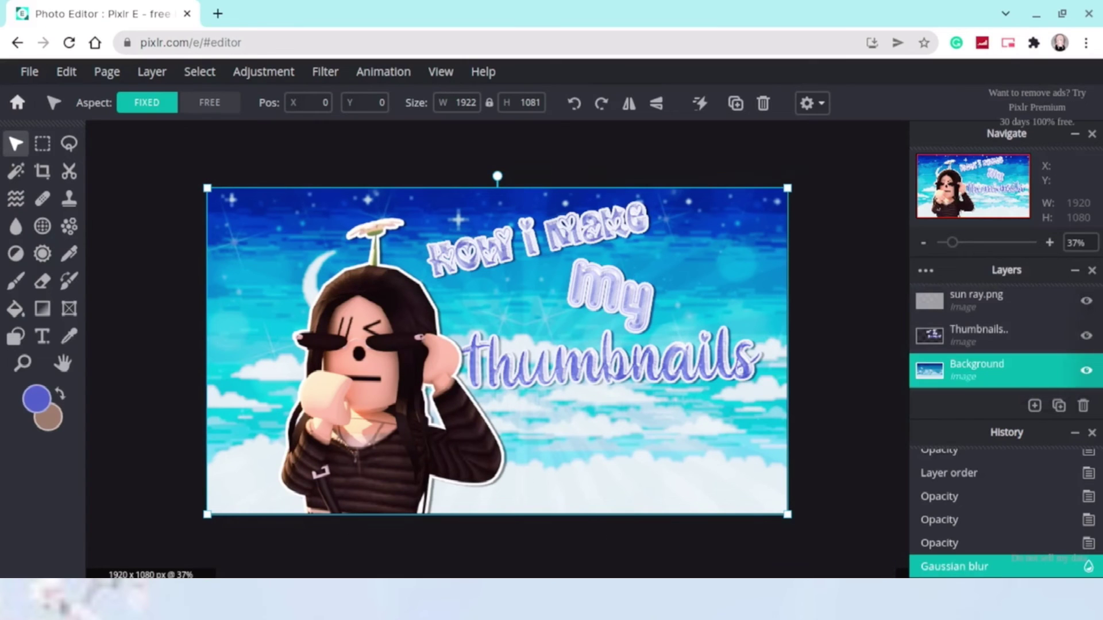
pyautogui.scroll(-1, 497, 351)
pyautogui.press('Escape')
pyautogui.scroll(3, 497, 351)
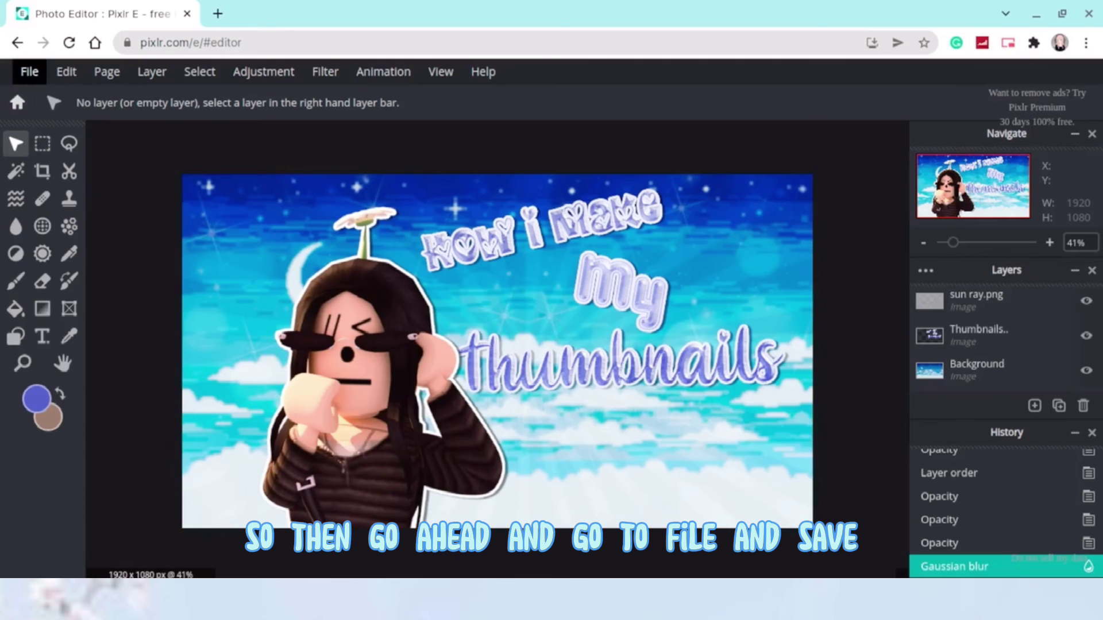
# - Open the save settings for the finished thumbnail, look at the PNG option and choose JPG as the export format
pyautogui.click(30, 71)
pyautogui.click(35, 209)
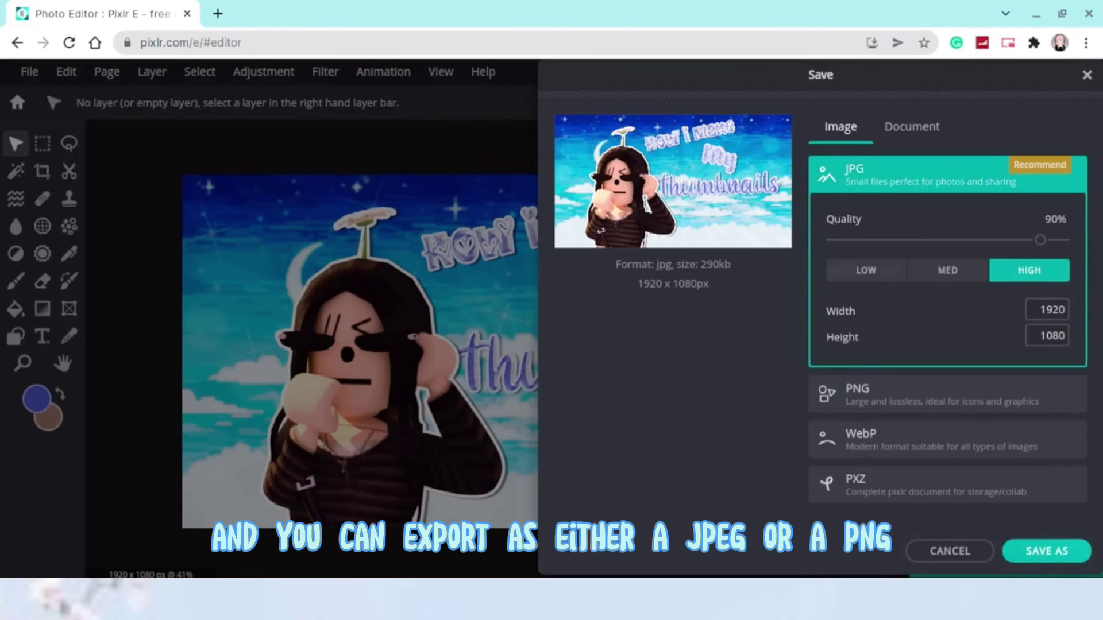
pyautogui.click(828, 394)
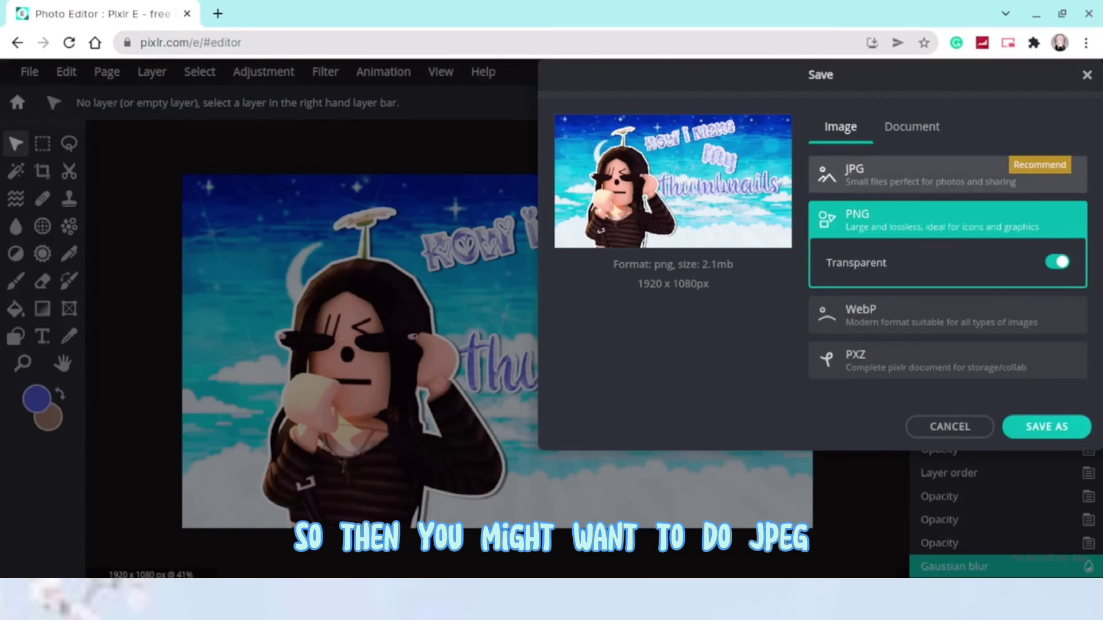
pyautogui.click(948, 174)
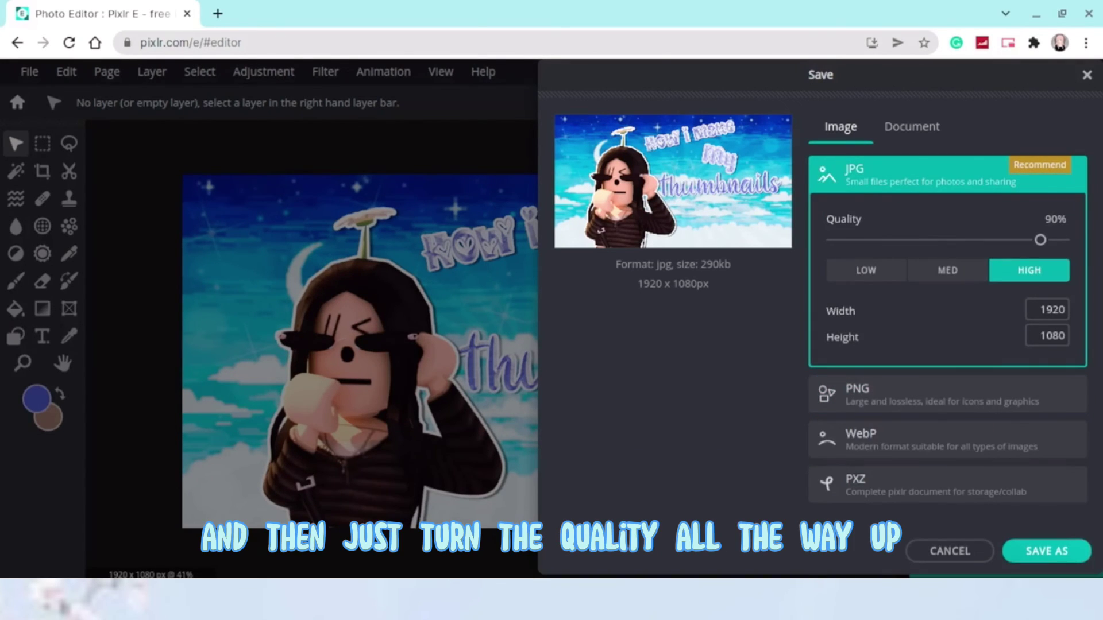